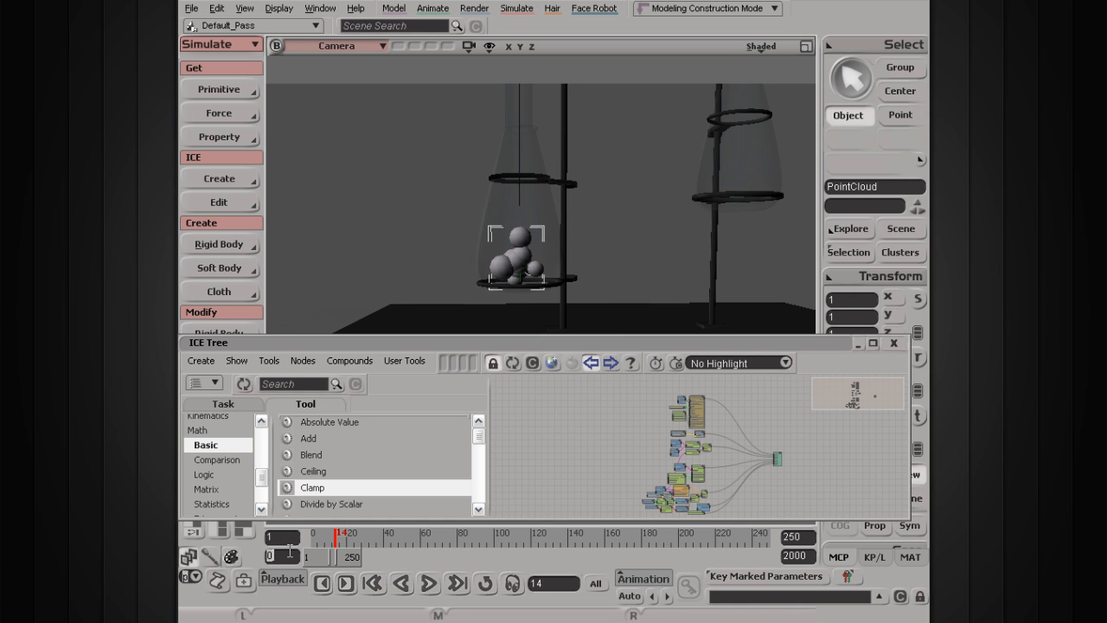
# Step: Set both the timeline's start frame and the playback range's start frame to -25, and go to frame -25
pyautogui.press('Return')
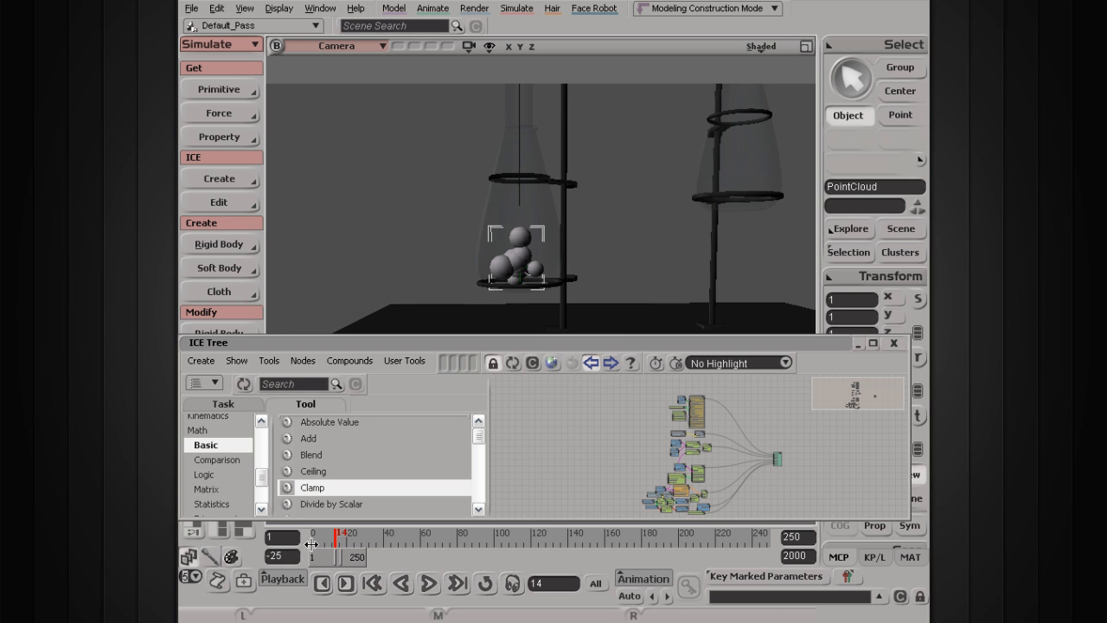
pyautogui.moveTo(334, 563); pyautogui.dragTo(316, 562)
pyautogui.write('-25')
pyautogui.press('Return')
pyautogui.moveTo(332, 538); pyautogui.dragTo(306, 538)
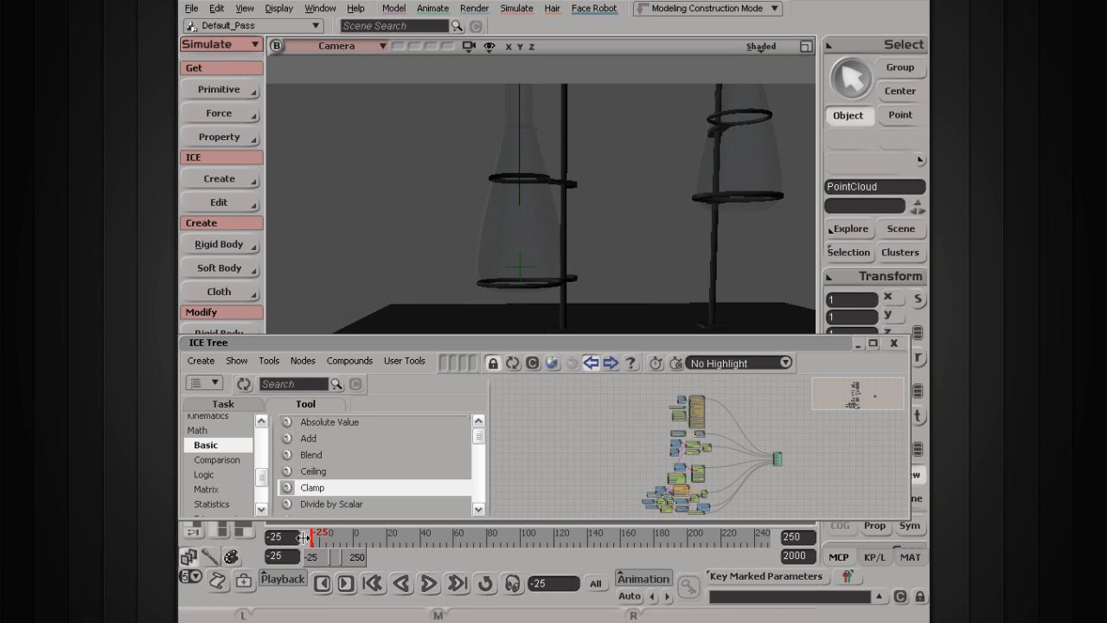
# Step: Play the particle simulation from frame -25 and examine how the spheres fill the flask and travel up the tube
pyautogui.click(421, 588)
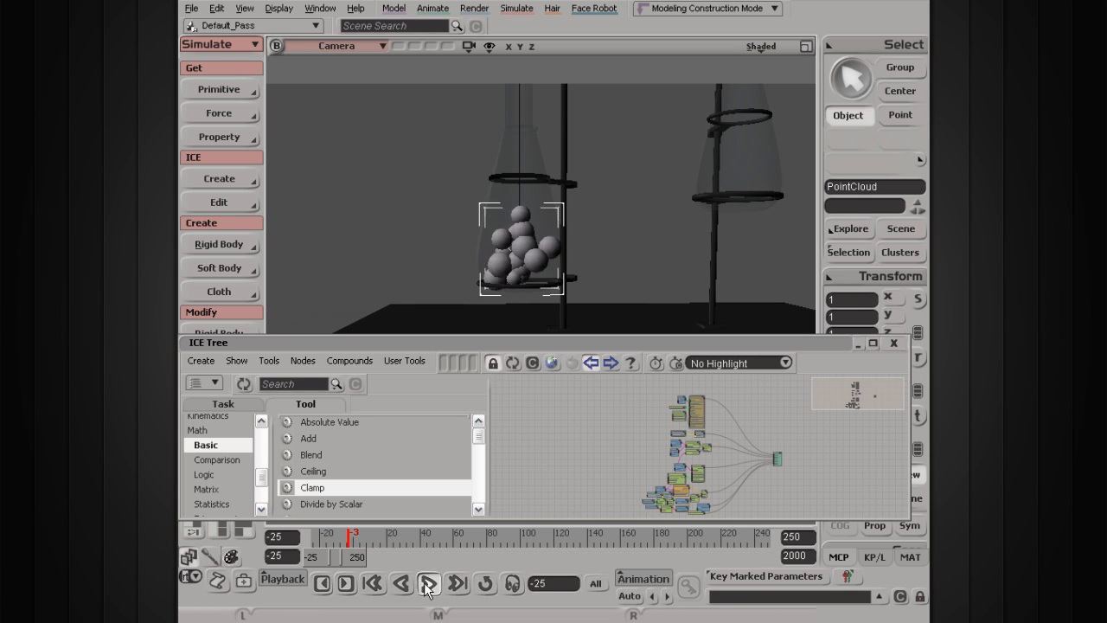
pyautogui.click(361, 534)
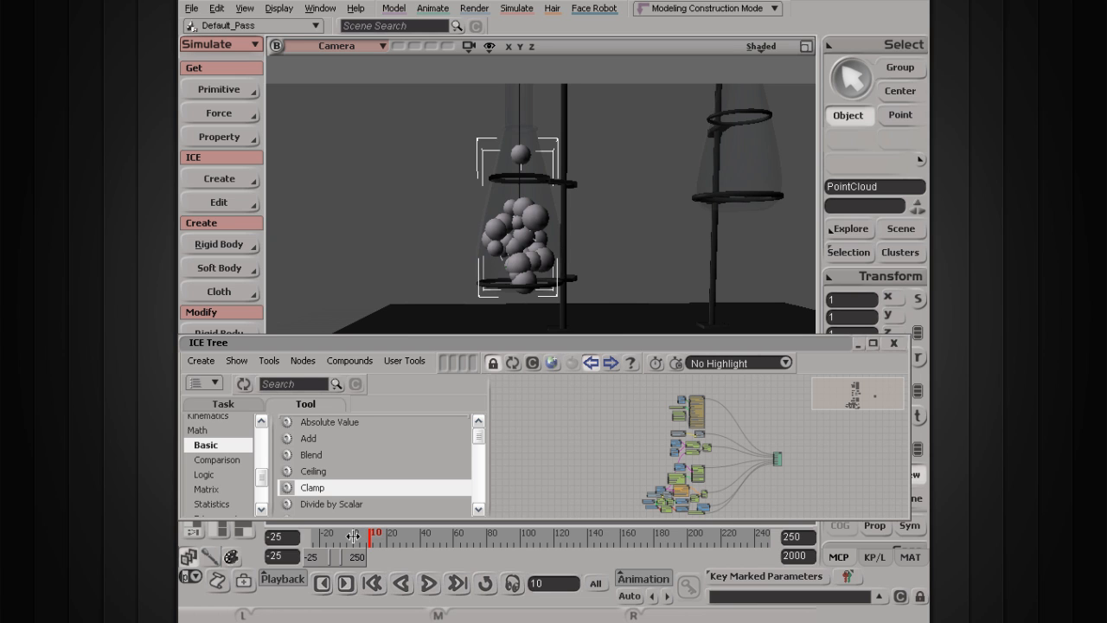
pyautogui.click(354, 537)
pyautogui.moveTo(353, 537); pyautogui.dragTo(325, 540)
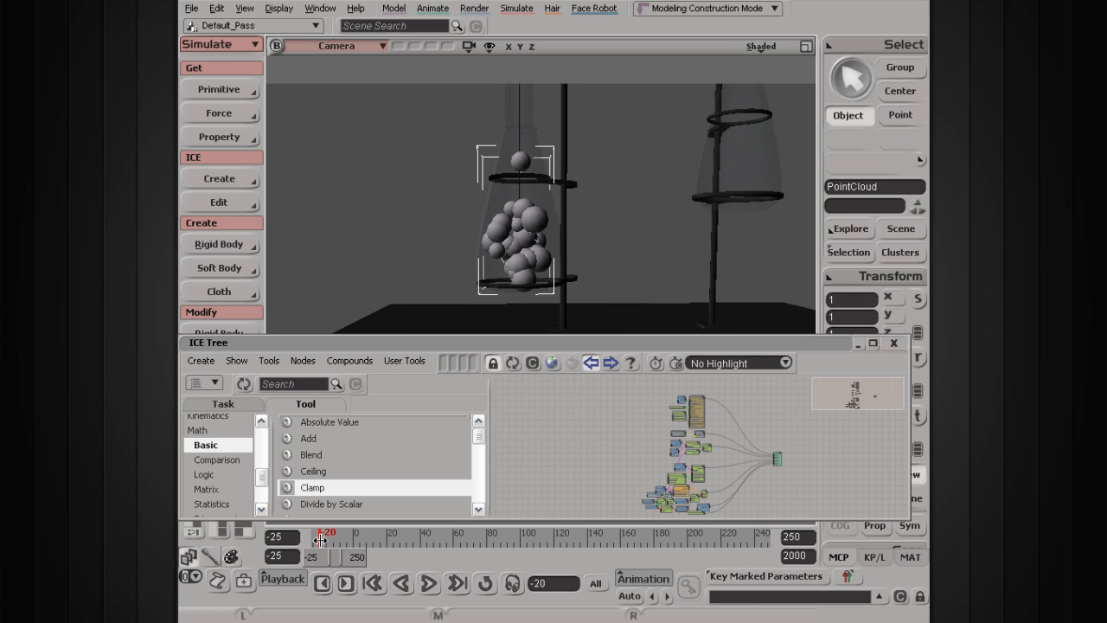
pyautogui.click(427, 585)
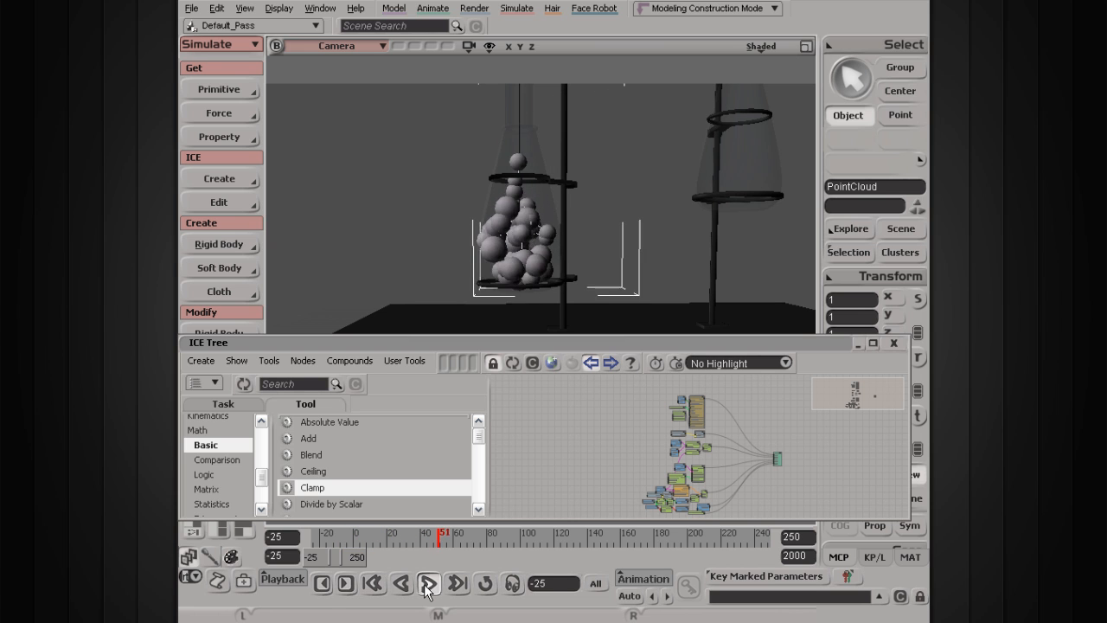
pyautogui.click(355, 536)
pyautogui.scroll(-3, 500, 251)
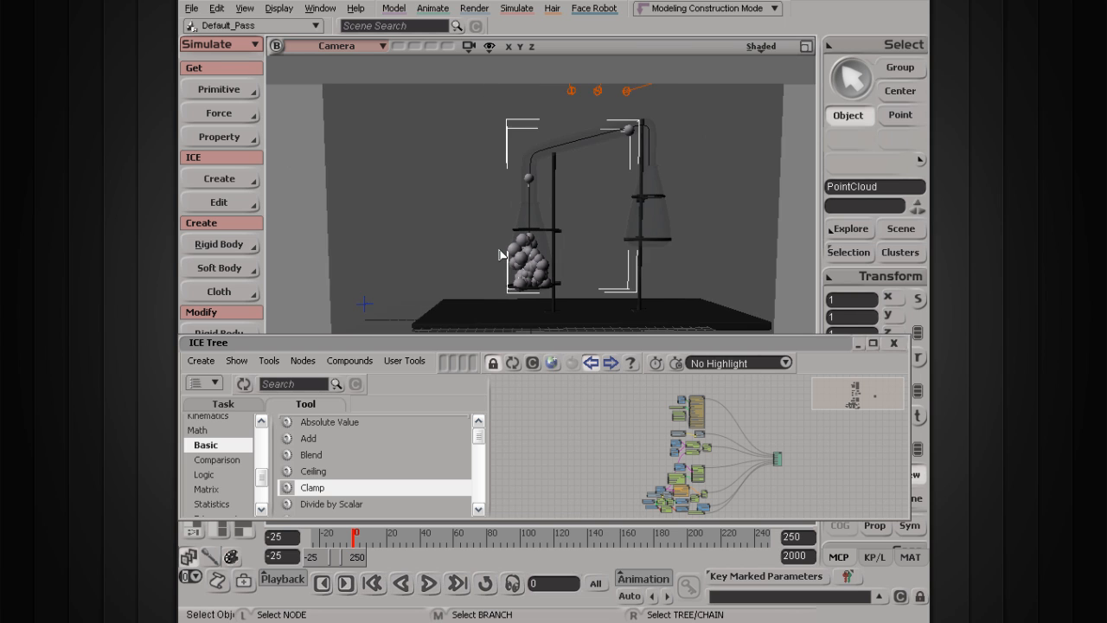
pyautogui.scroll(3, 500, 251)
pyautogui.press('s')
pyautogui.moveTo(514, 202); pyautogui.dragTo(495, 234)
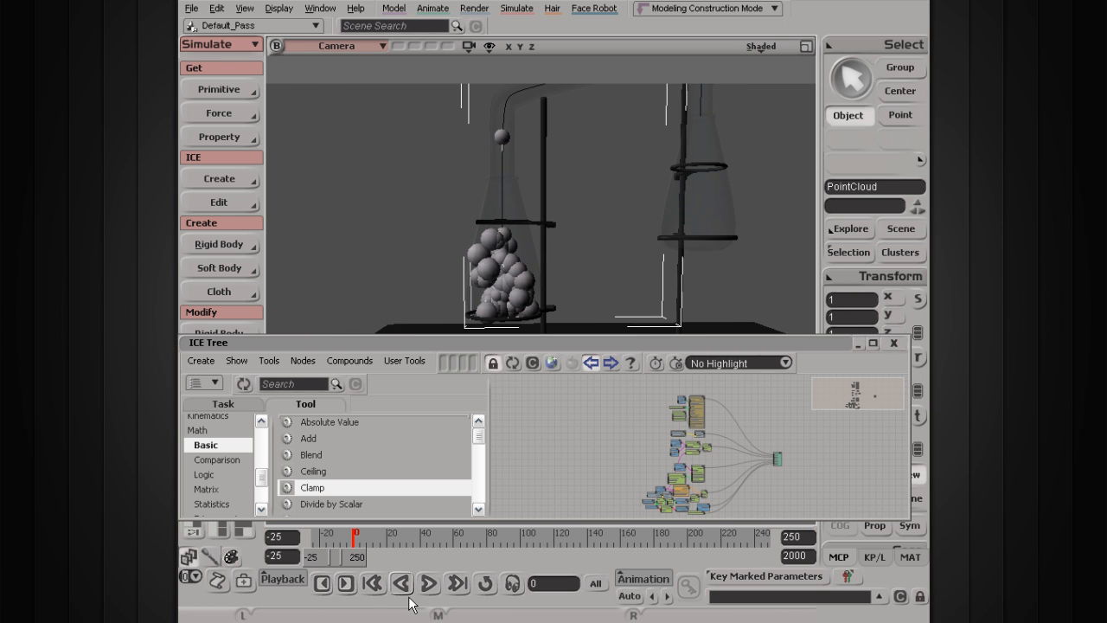
# Step: Run the simulation from frame -25 to frame 4 and set the point cloud's initial state there
pyautogui.click(373, 583)
pyautogui.click(432, 588)
pyautogui.click(432, 588)
pyautogui.click(378, 592)
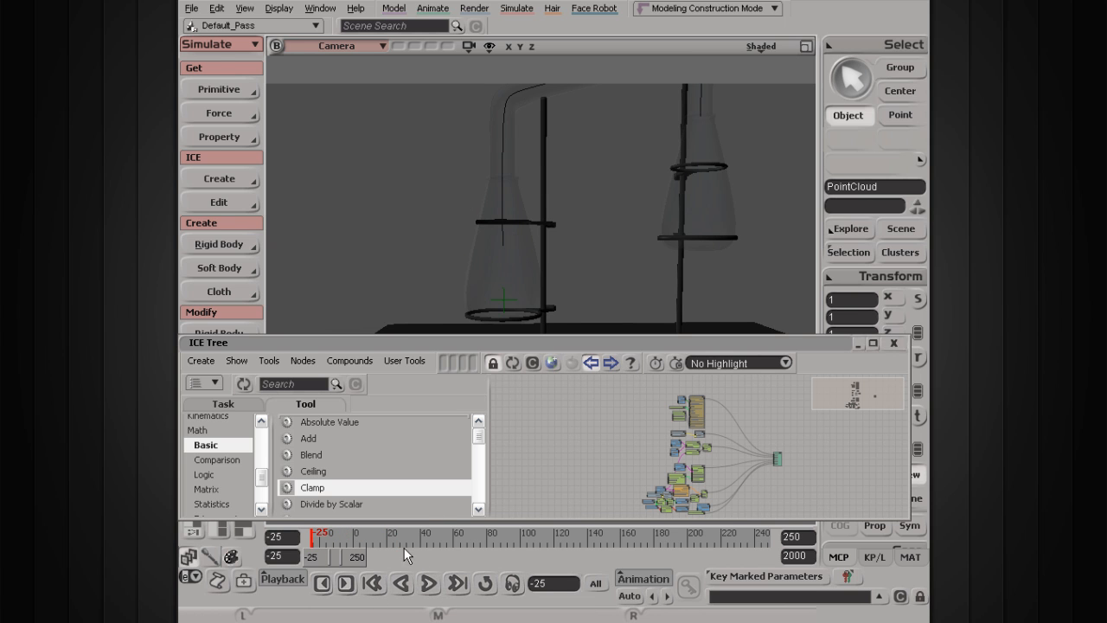
pyautogui.click(427, 585)
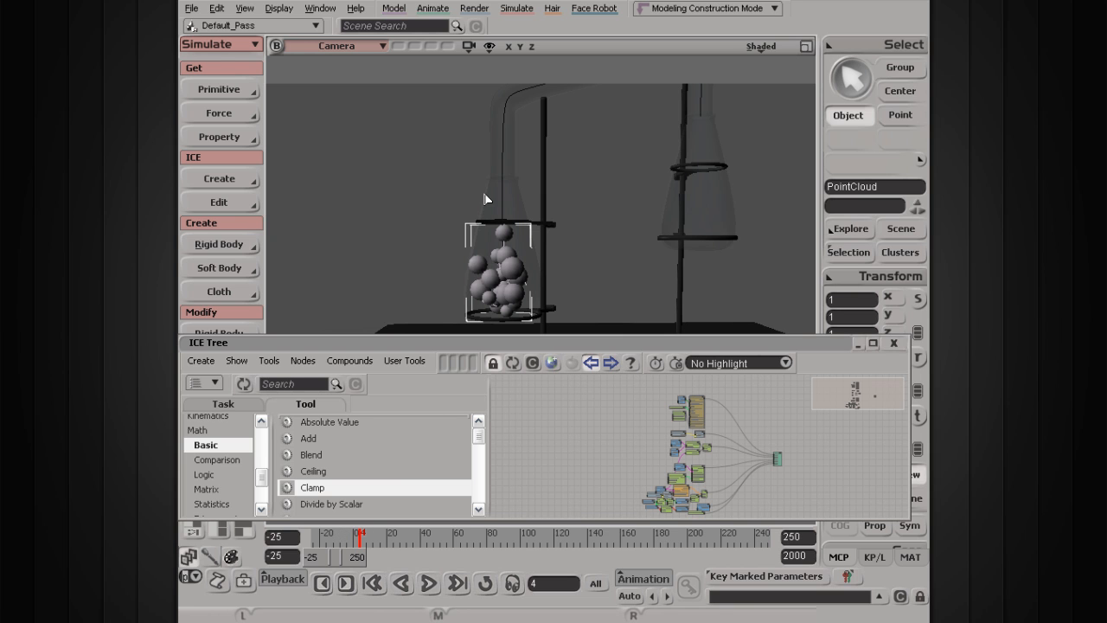
pyautogui.click(516, 8)
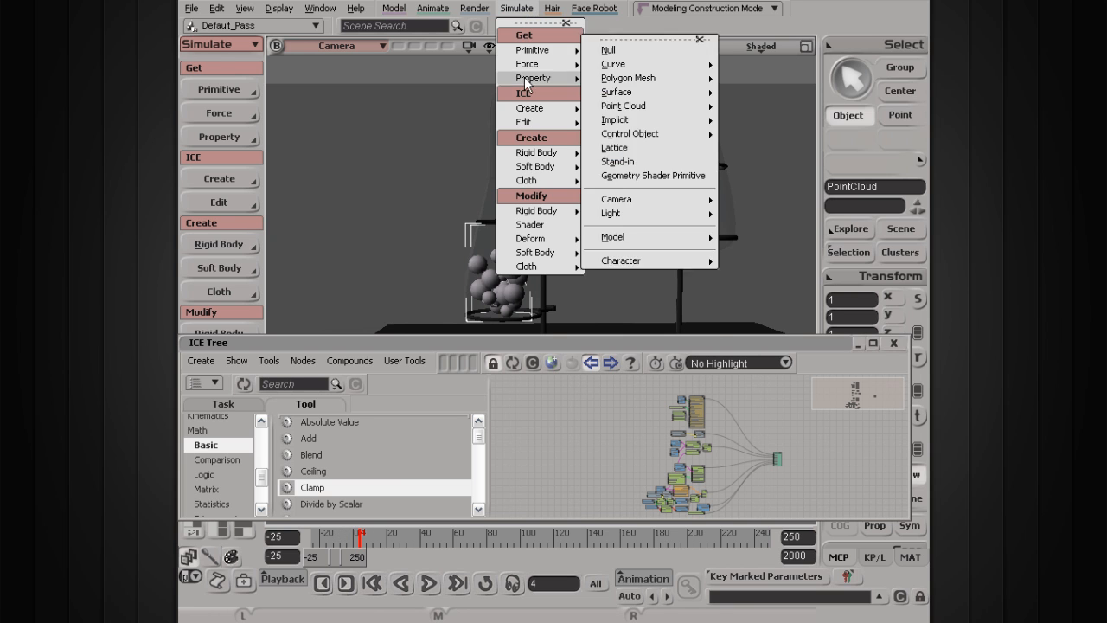
pyautogui.moveTo(520, 125)
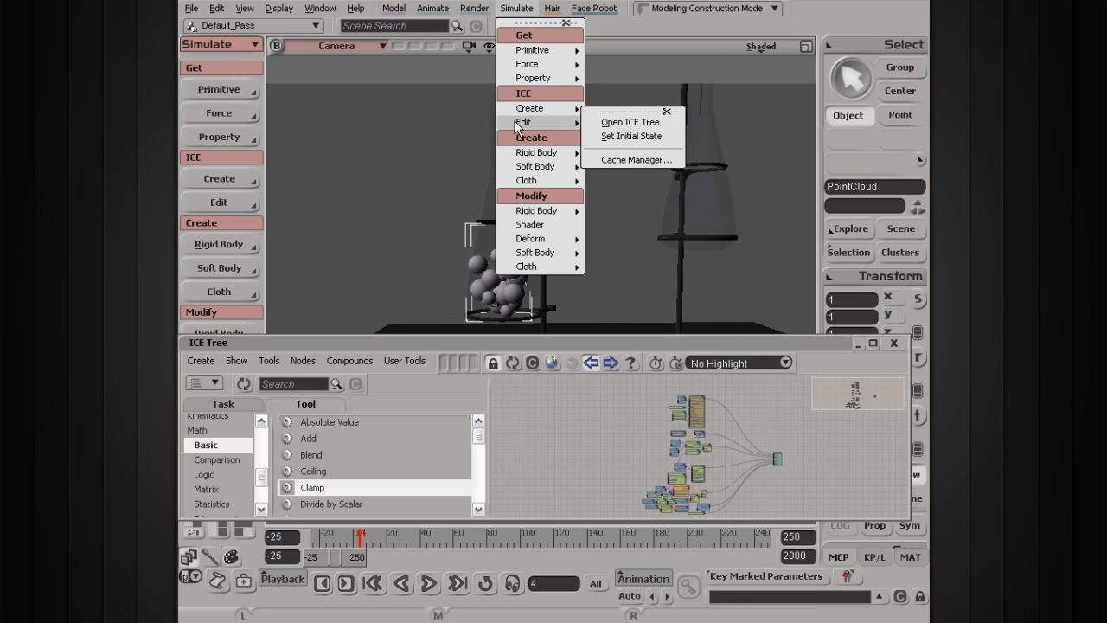
pyautogui.click(614, 139)
# Step: Replay the simulation from frame -25, and set the playback range's start frame to 0
pyautogui.click(372, 583)
pyautogui.click(428, 584)
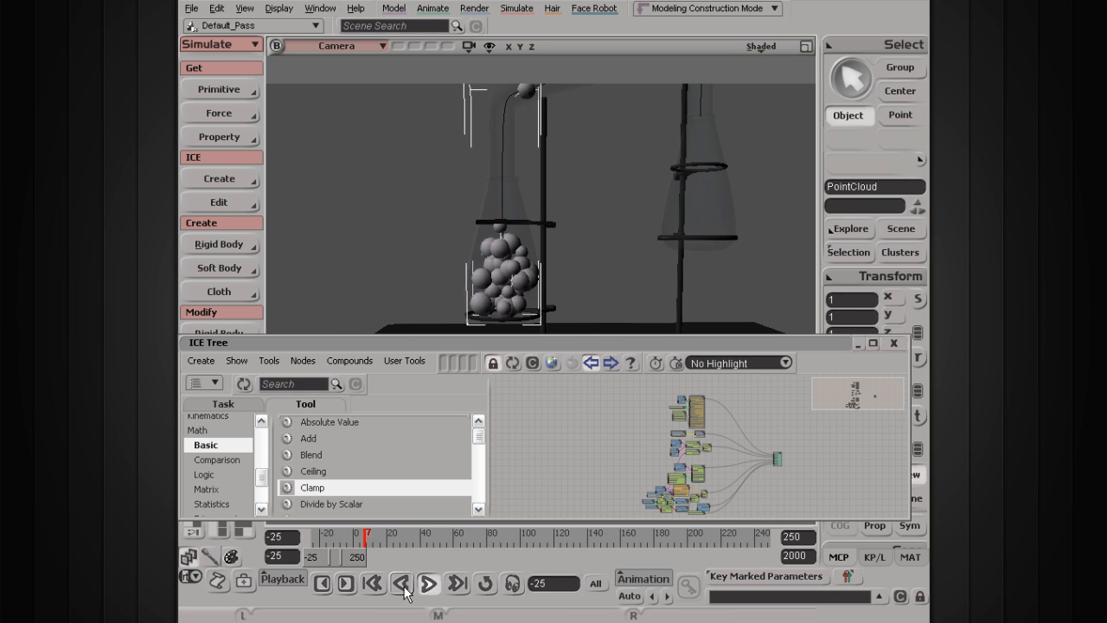
pyautogui.click(289, 536)
pyautogui.write('0')
pyautogui.press('Return')
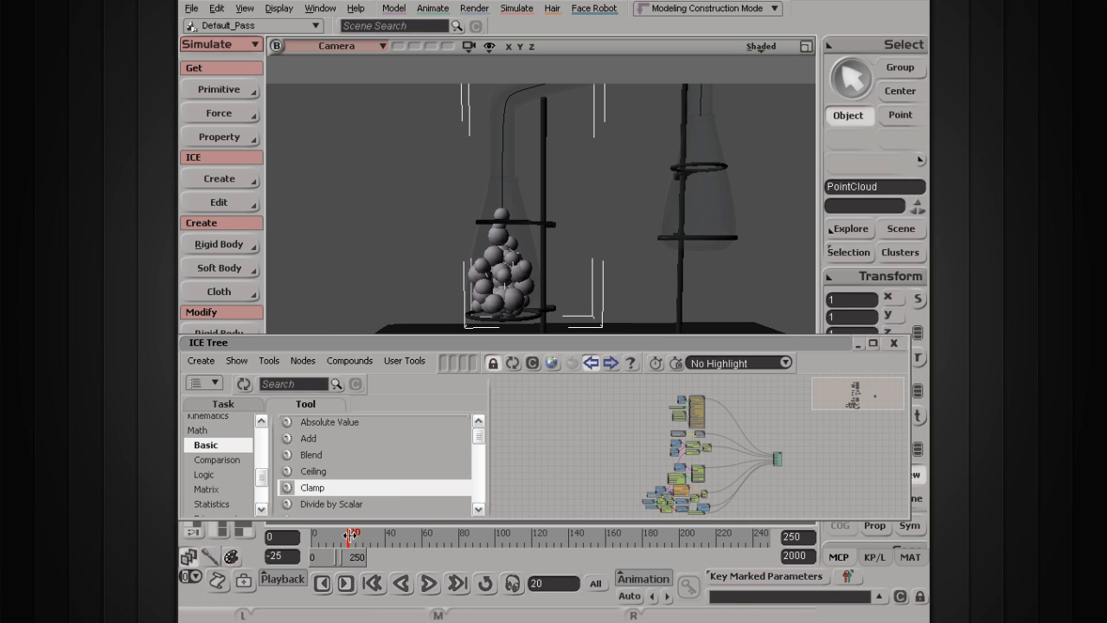
# Step: Play the simulation from frame 0 to check that it starts from the stored initial state
pyautogui.click(373, 583)
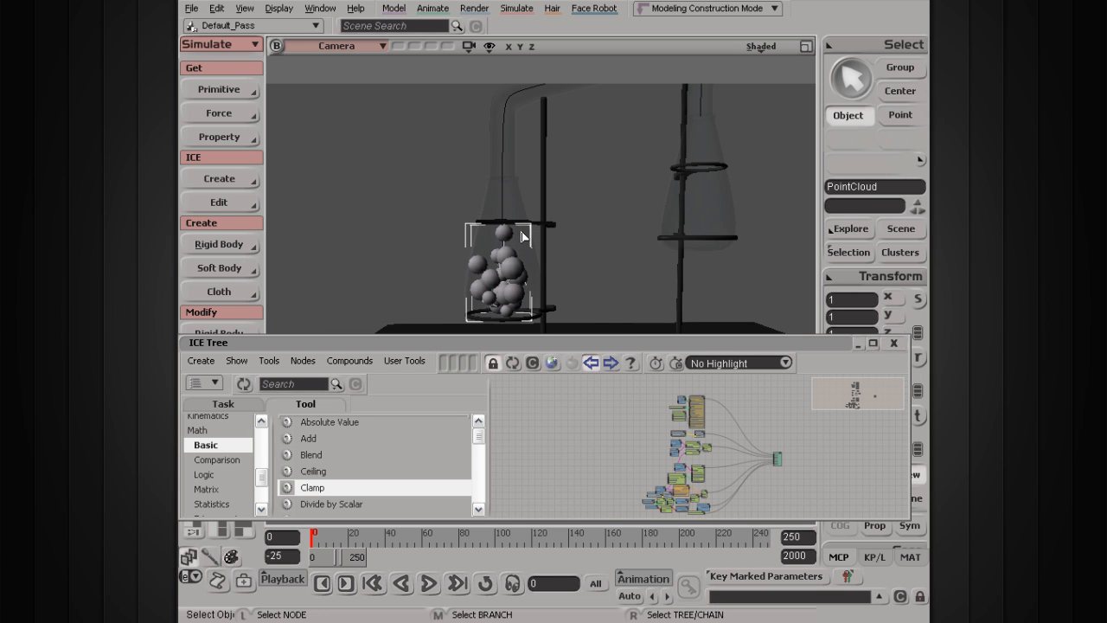
pyautogui.click(429, 584)
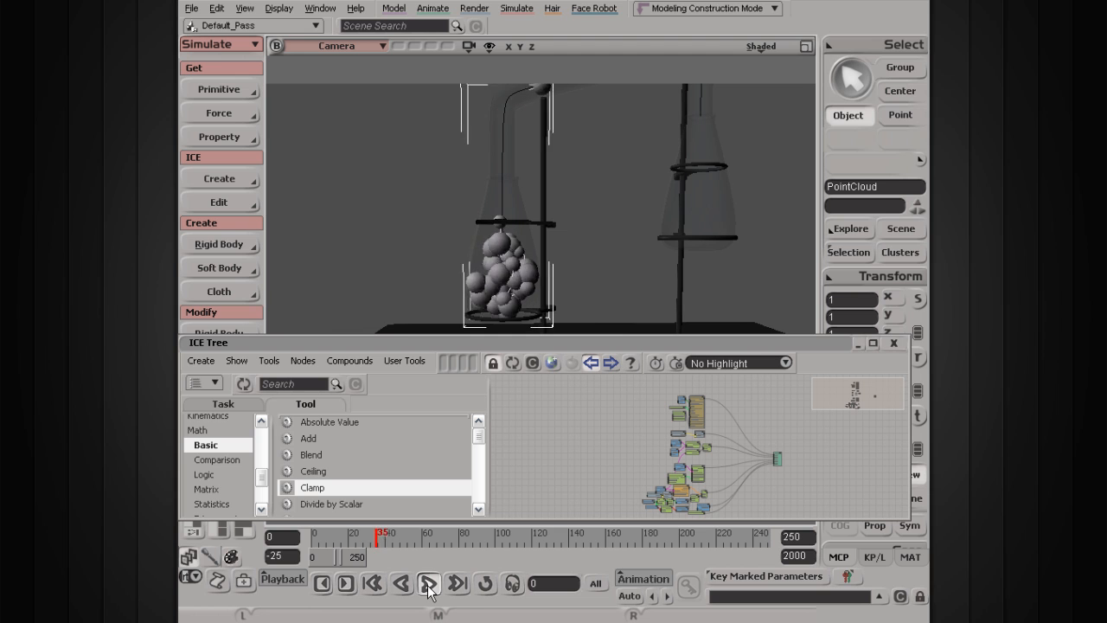
pyautogui.scroll(-2, 561, 230)
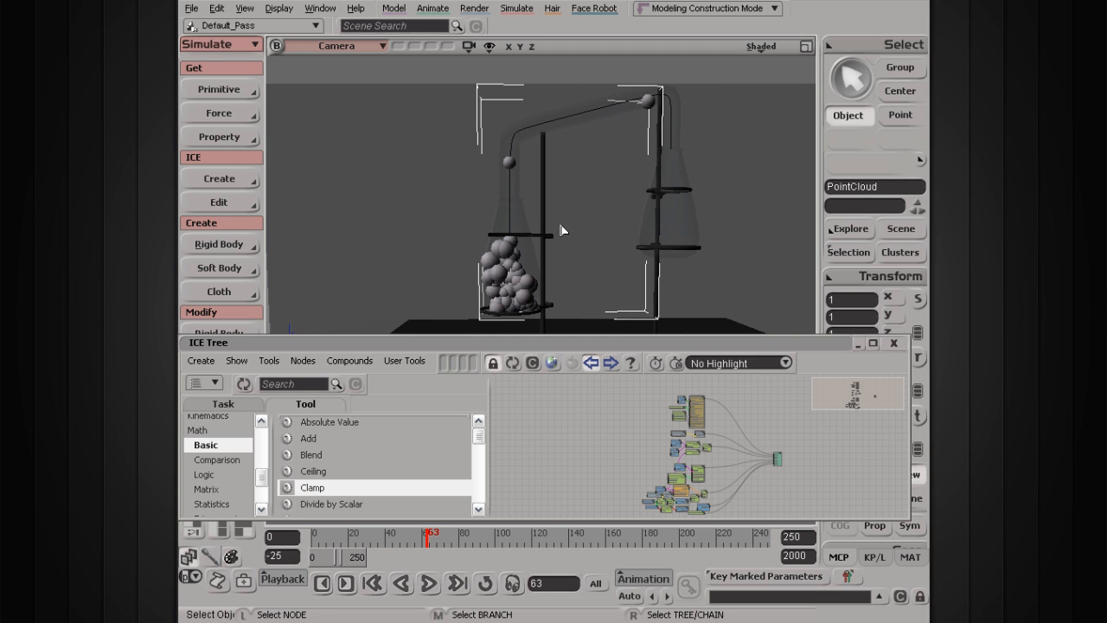
# Step: Close the ICE Tree window and reframe the Camera view to show both flasks and the whole tabletop
pyautogui.click(892, 342)
pyautogui.press('s')
pyautogui.moveTo(494, 202); pyautogui.dragTo(464, 271)
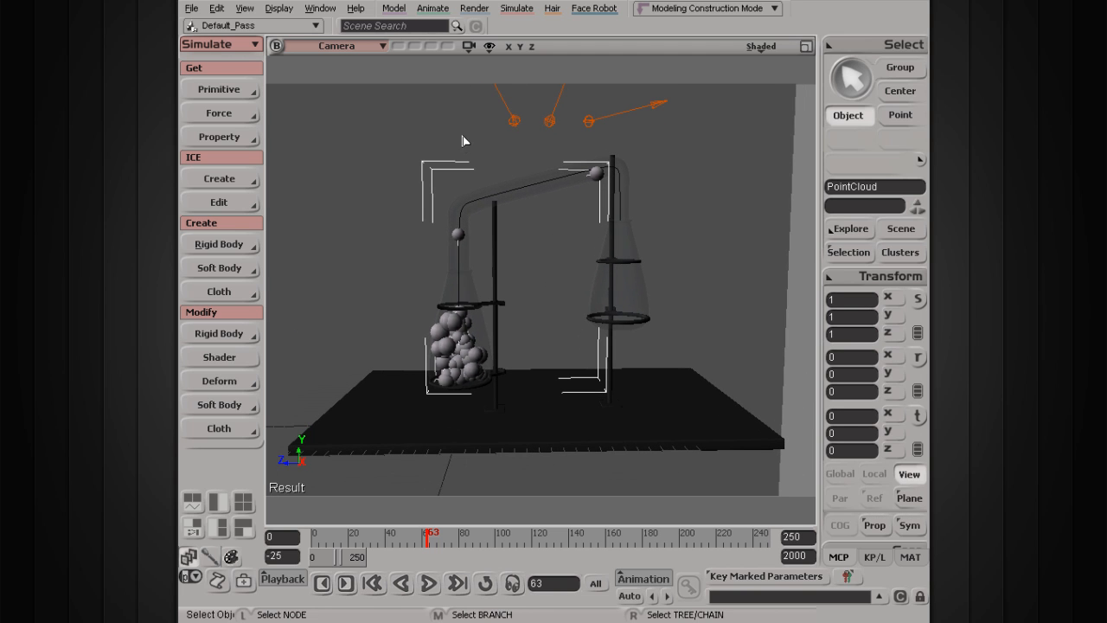
pyautogui.click(326, 48)
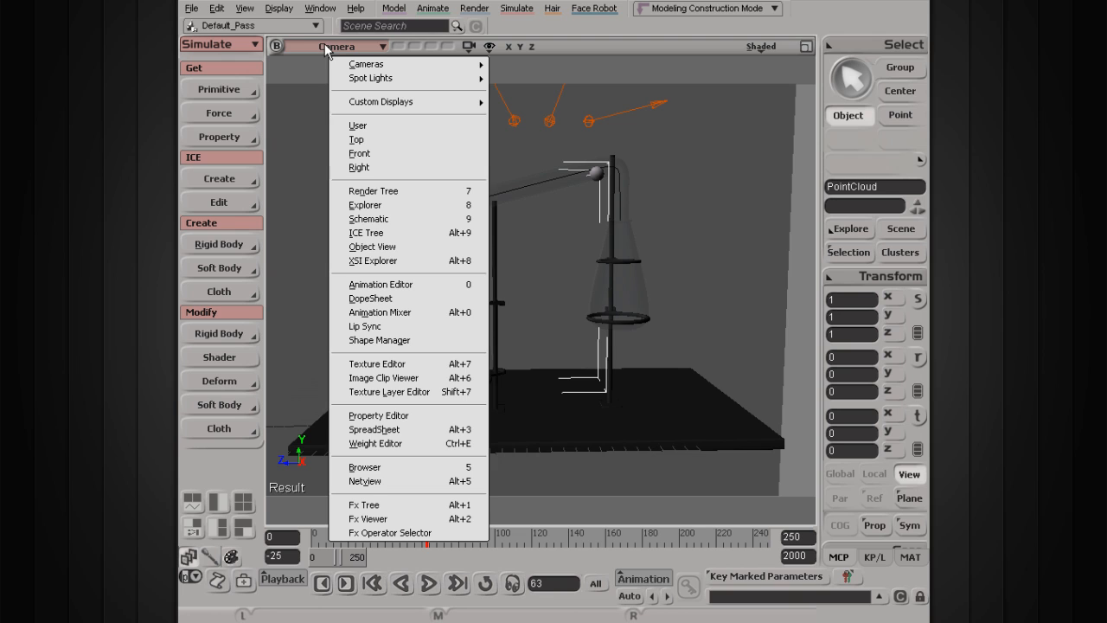
pyautogui.click(336, 48)
pyautogui.click(310, 73)
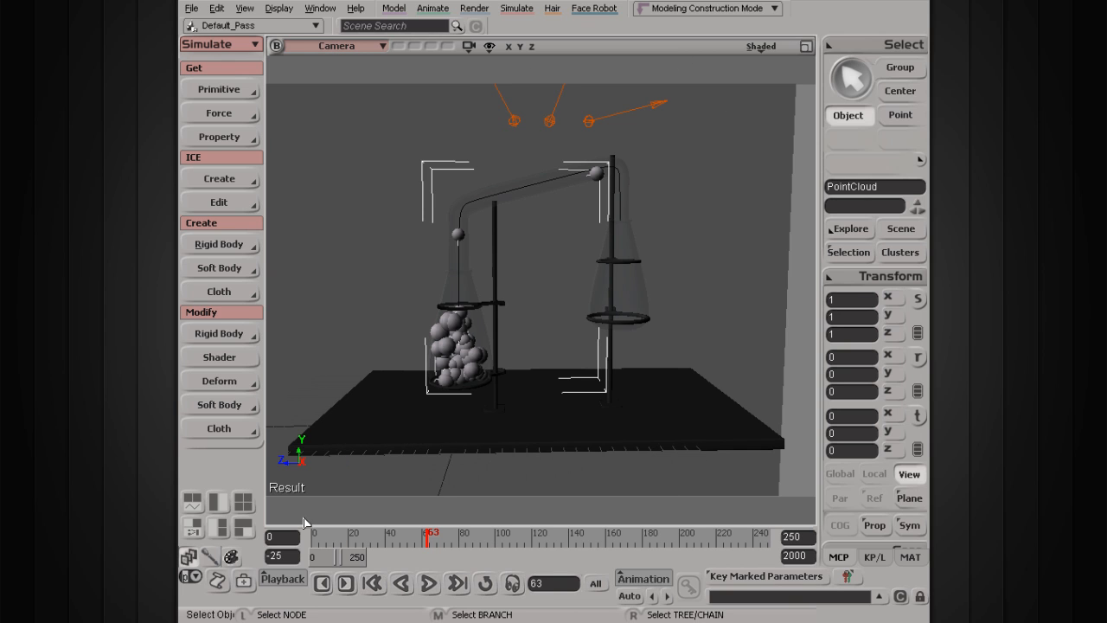
pyautogui.press('s')
pyautogui.moveTo(739, 99)
pyautogui.mouseDown()
pyautogui.moveTo(732, 265)
pyautogui.moveTo(734, 106)
pyautogui.mouseUp()
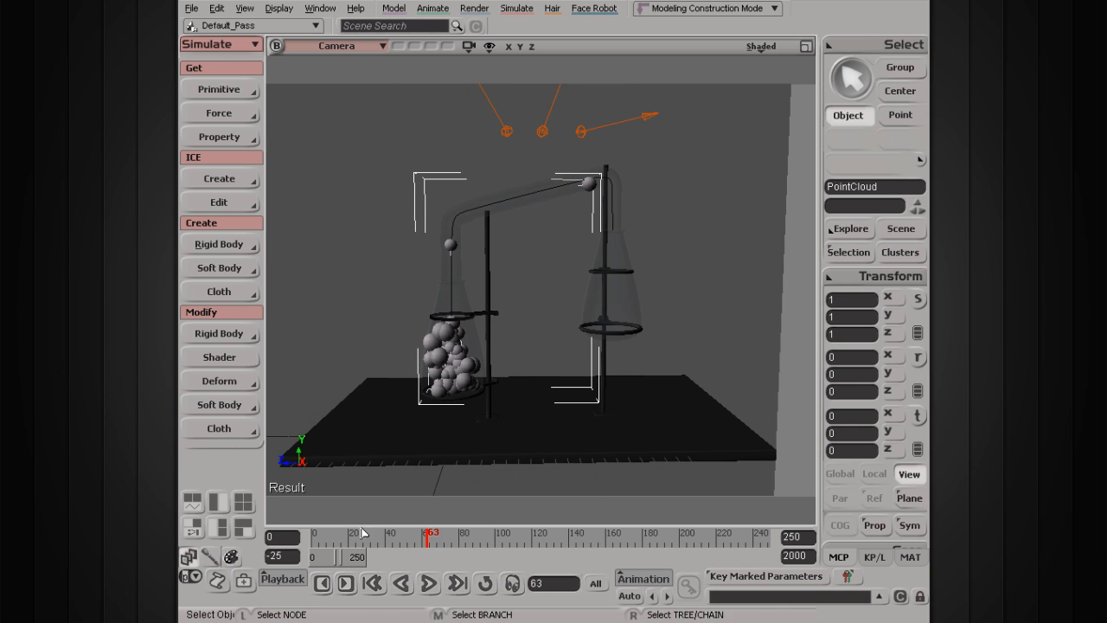
# Step: Switch the viewport to the User view and examine the apparatus from another angle
pyautogui.click(347, 48)
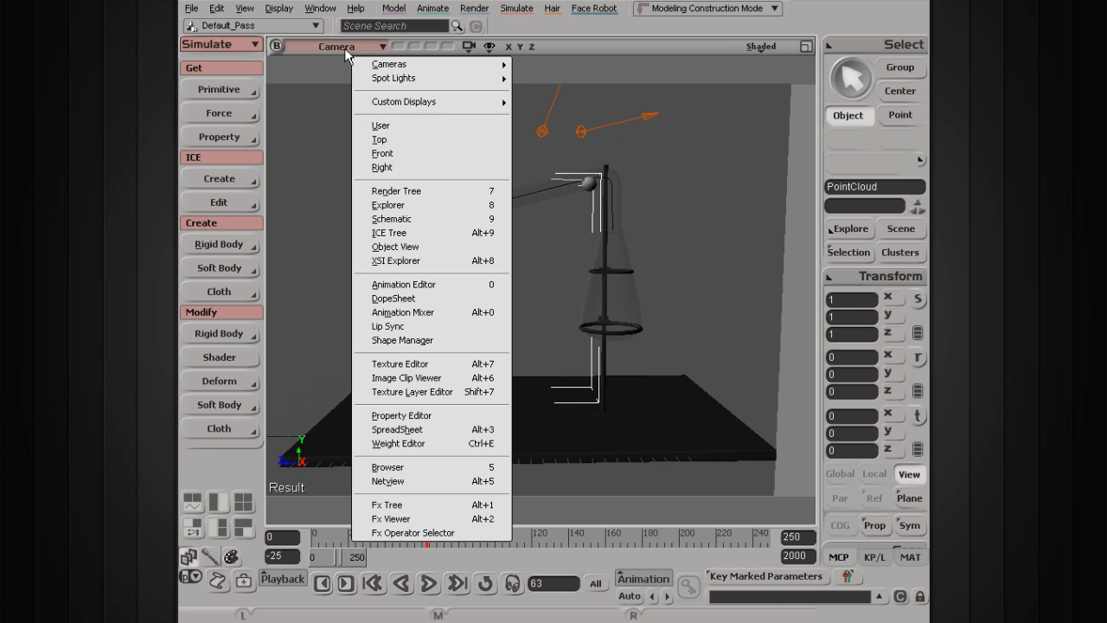
pyautogui.click(379, 130)
pyautogui.press('s')
pyautogui.moveTo(609, 223)
pyautogui.mouseDown(button='right')
pyautogui.moveTo(534, 250)
pyautogui.moveTo(521, 244)
pyautogui.mouseUp(button='right')
pyautogui.middleClick(765, 47)
pyautogui.press('s')
pyautogui.moveTo(532, 161)
pyautogui.mouseDown(button='right')
pyautogui.moveTo(519, 282)
pyautogui.moveTo(573, 341)
pyautogui.moveTo(527, 251)
pyautogui.moveTo(475, 323)
pyautogui.moveTo(521, 309)
pyautogui.mouseUp(button='right')
pyautogui.press('space')
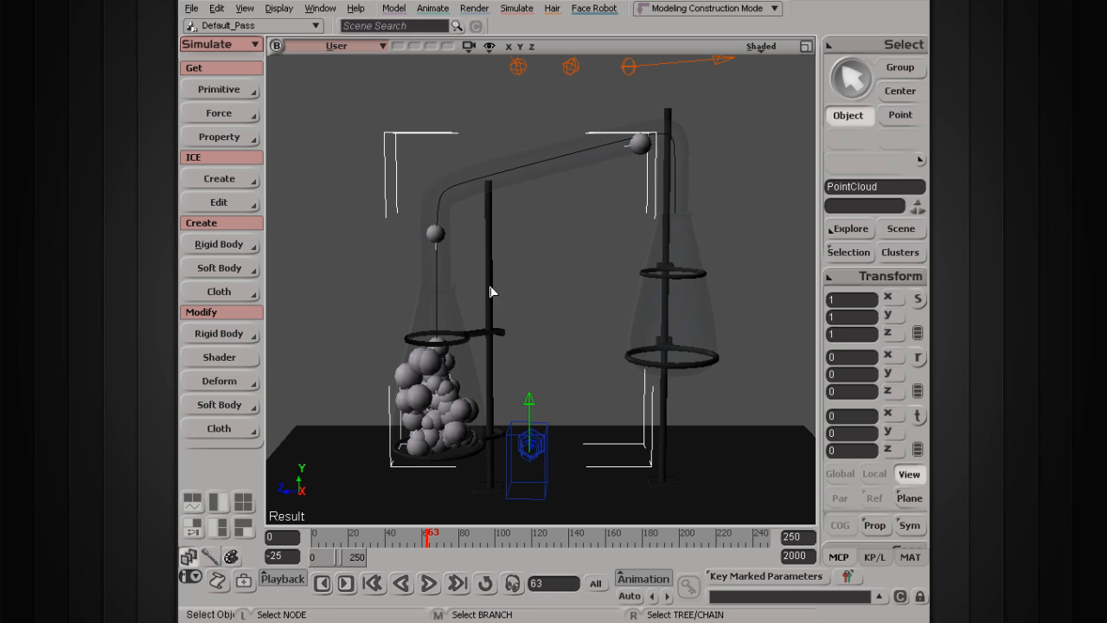
# Step: Return the viewport to the scene camera and position it so both flasks and the connecting tube fill the frame
pyautogui.click(363, 48)
pyautogui.moveTo(398, 65)
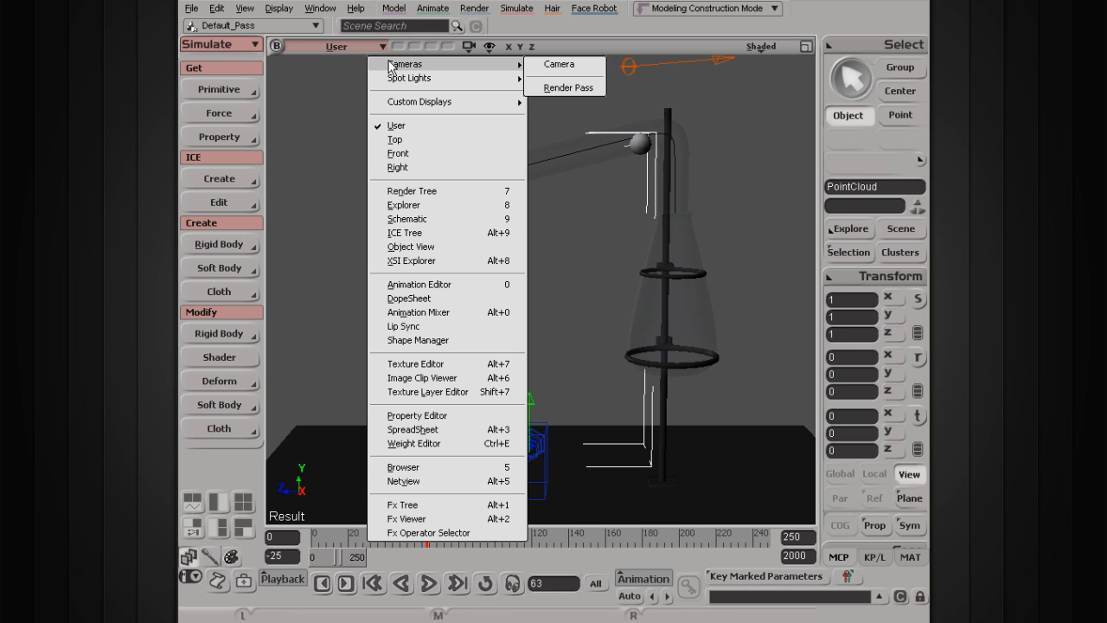
pyautogui.click(555, 68)
pyautogui.press('s')
pyautogui.moveTo(598, 245)
pyautogui.mouseDown(button='right')
pyautogui.moveTo(633, 250)
pyautogui.moveTo(566, 220)
pyautogui.moveTo(587, 264)
pyautogui.moveTo(579, 233)
pyautogui.moveTo(596, 250)
pyautogui.moveTo(603, 235)
pyautogui.moveTo(592, 235)
pyautogui.mouseUp(button='right')
pyautogui.scroll(2, 591, 234)
pyautogui.press('s')
pyautogui.moveTo(558, 216)
pyautogui.mouseDown()
pyautogui.moveTo(574, 233)
pyautogui.moveTo(563, 217)
pyautogui.mouseUp()
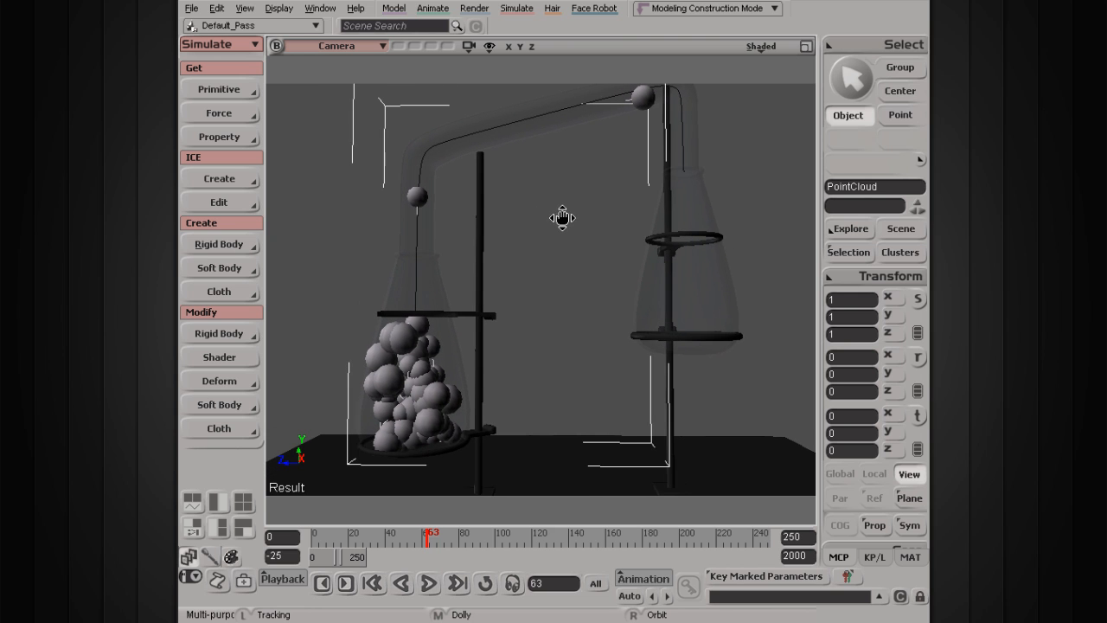
pyautogui.press('Escape')
pyautogui.press('s')
pyautogui.moveTo(501, 346)
pyautogui.mouseDown(button='right')
pyautogui.moveTo(509, 338)
pyautogui.moveTo(507, 353)
pyautogui.moveTo(518, 339)
pyautogui.moveTo(517, 314)
pyautogui.moveTo(510, 363)
pyautogui.mouseUp(button='right')
pyautogui.scroll(-2, 519, 339)
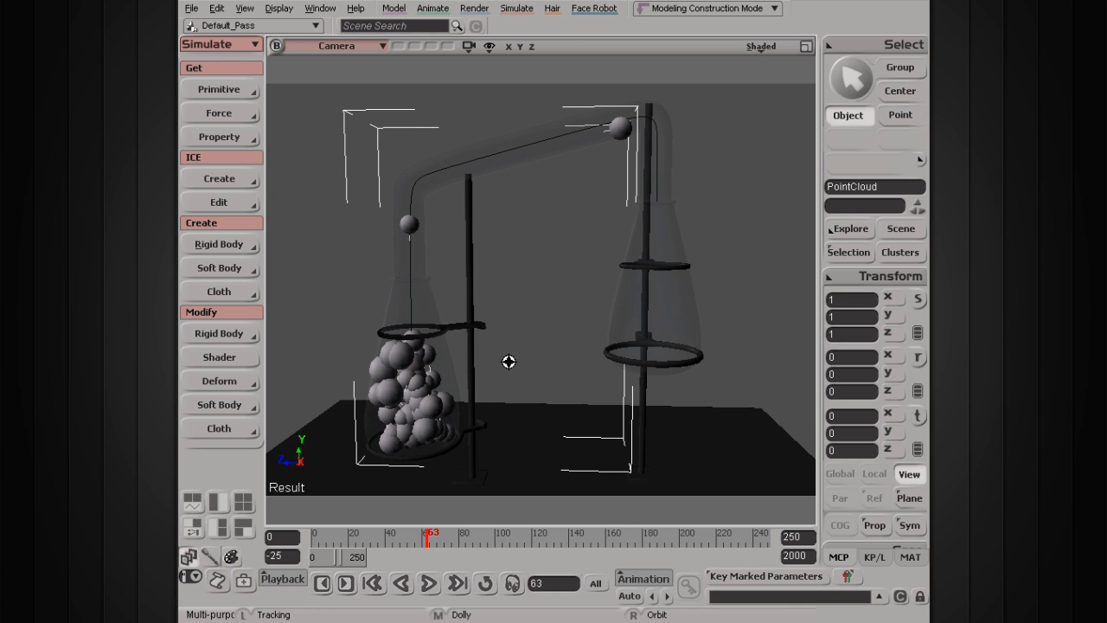
pyautogui.press('space')
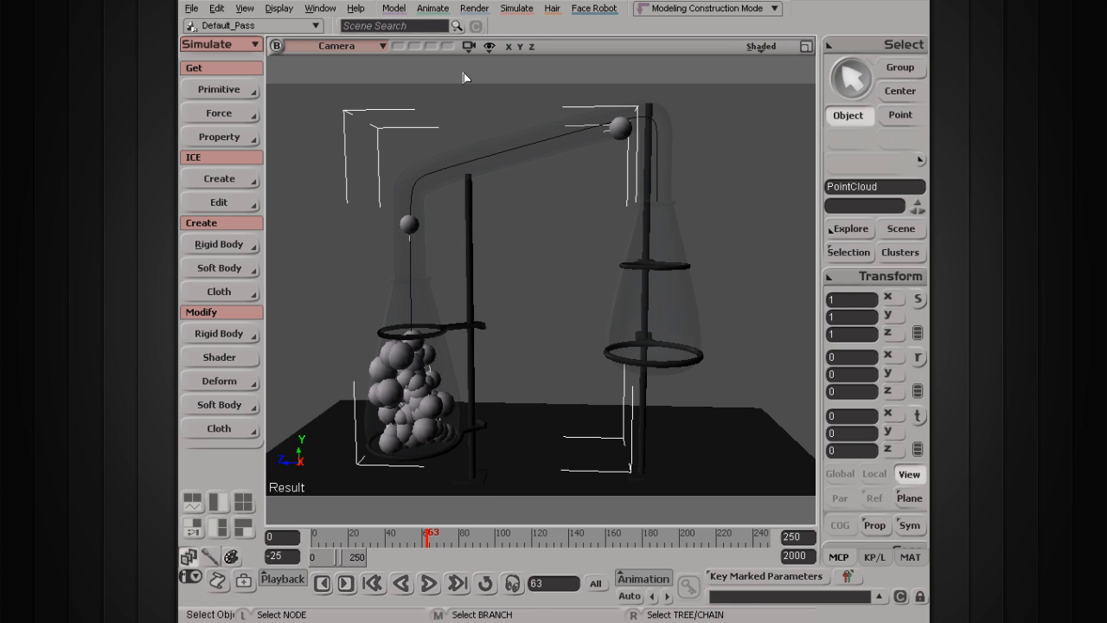
# Step: Detach the render commands as a floating palette and open the scene render options
pyautogui.click(475, 8)
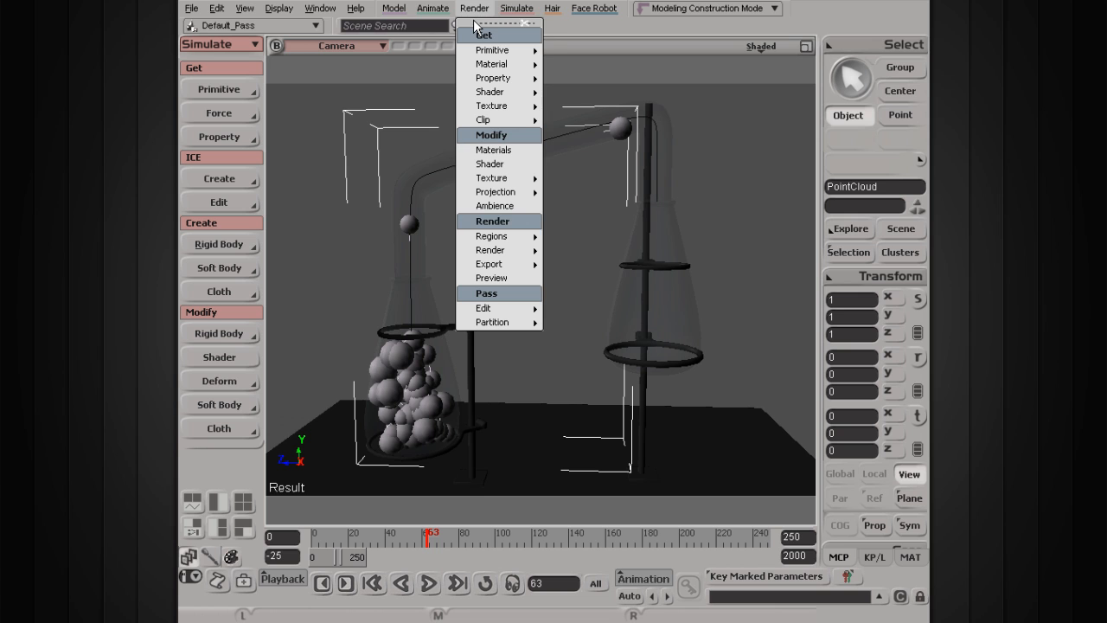
pyautogui.click(474, 24)
pyautogui.moveTo(339, 48); pyautogui.dragTo(290, 60)
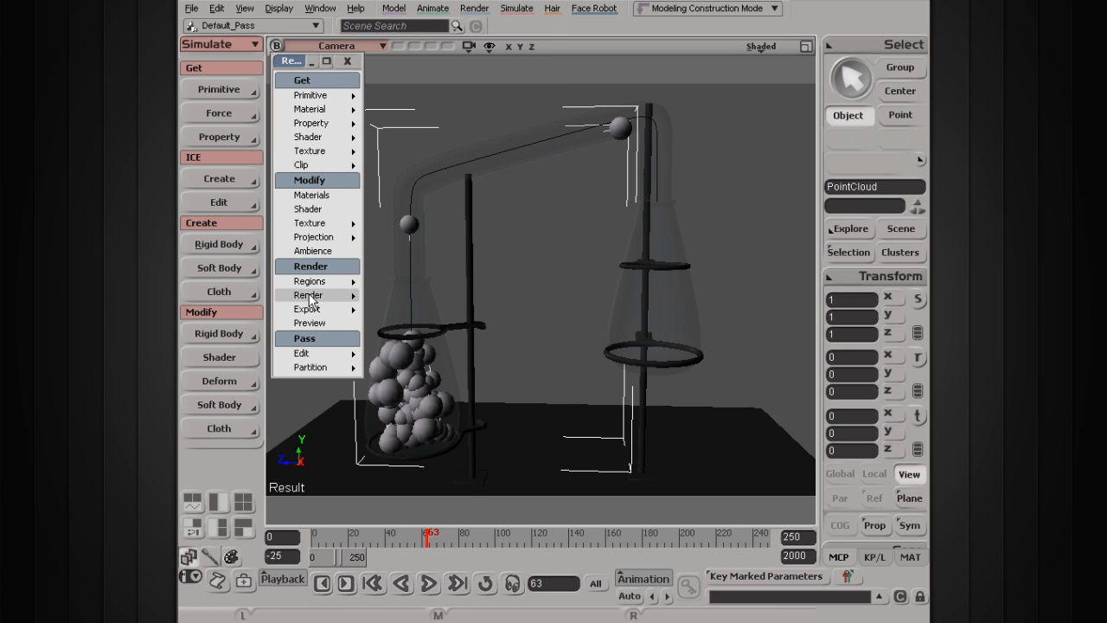
pyautogui.moveTo(310, 298)
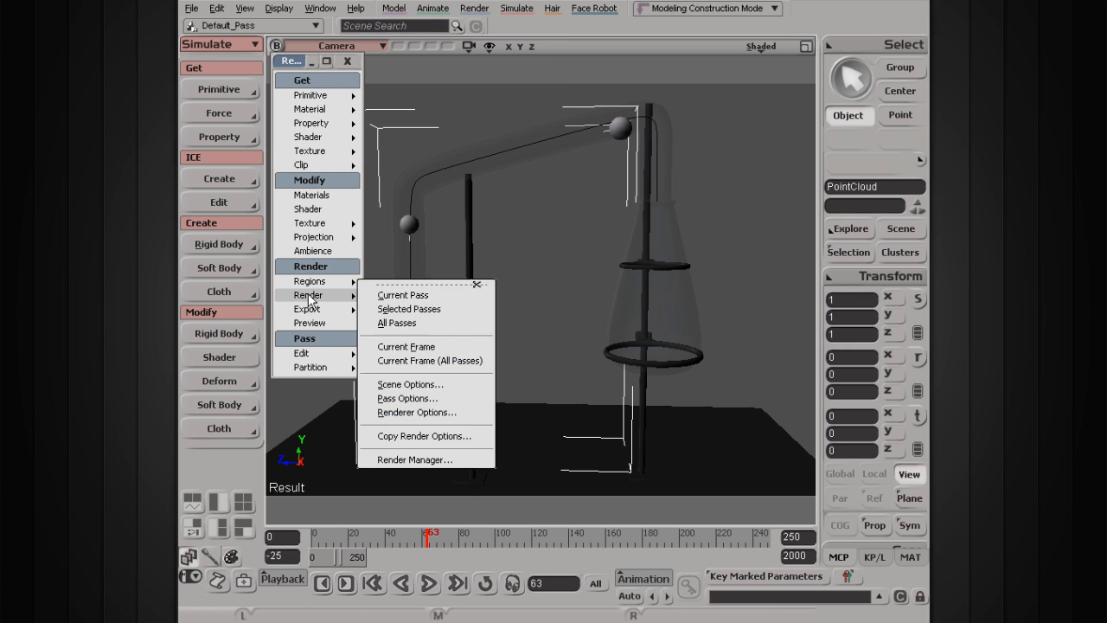
pyautogui.click(437, 386)
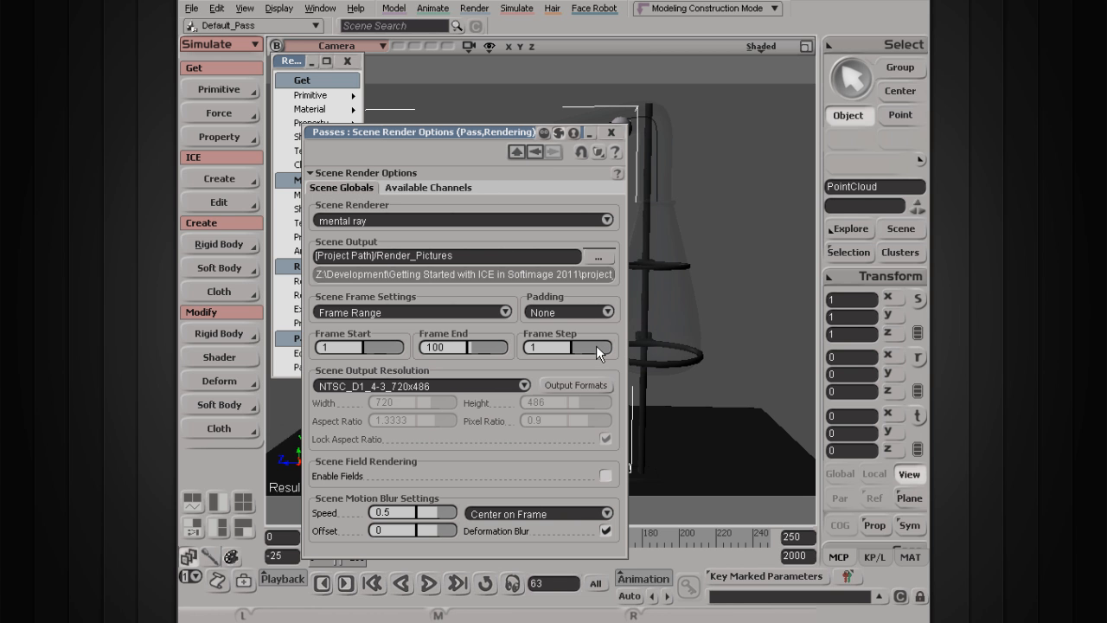
# Step: Move the Scene Render Options window clear of the render palette and set the frame range's end to 250
pyautogui.moveTo(469, 137); pyautogui.dragTo(683, 77)
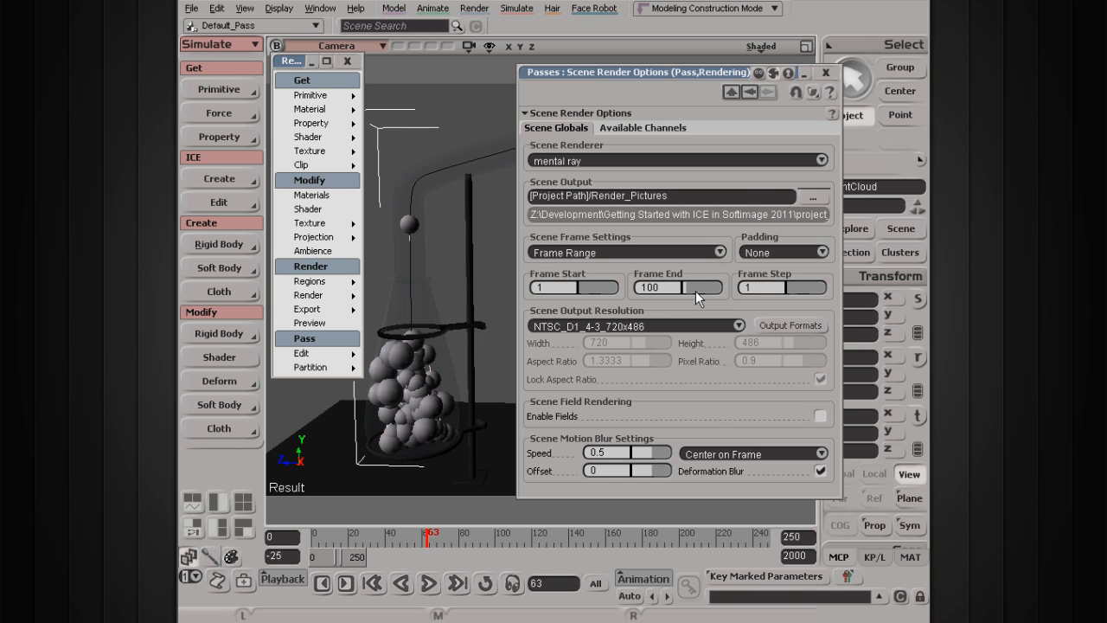
pyautogui.press('BackSpace')
pyautogui.press('BackSpace')
pyautogui.press('BackSpace')
pyautogui.write('250')
# Step: Set the scene output resolution to Custom format at 720 × 540 with a pixel ratio of 1
pyautogui.click(612, 328)
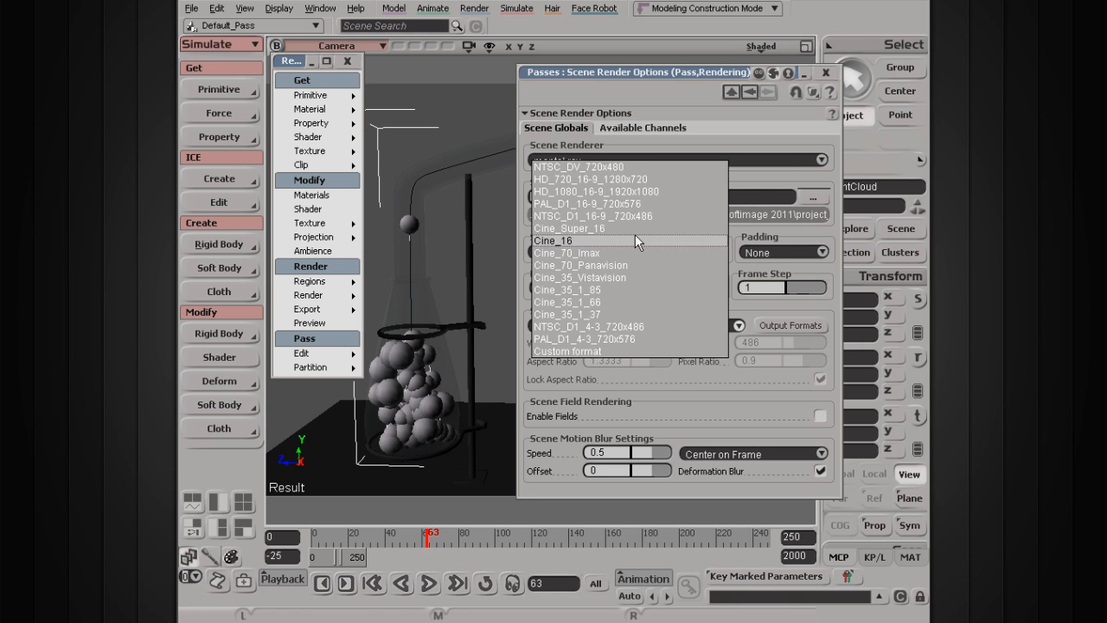
pyautogui.click(605, 353)
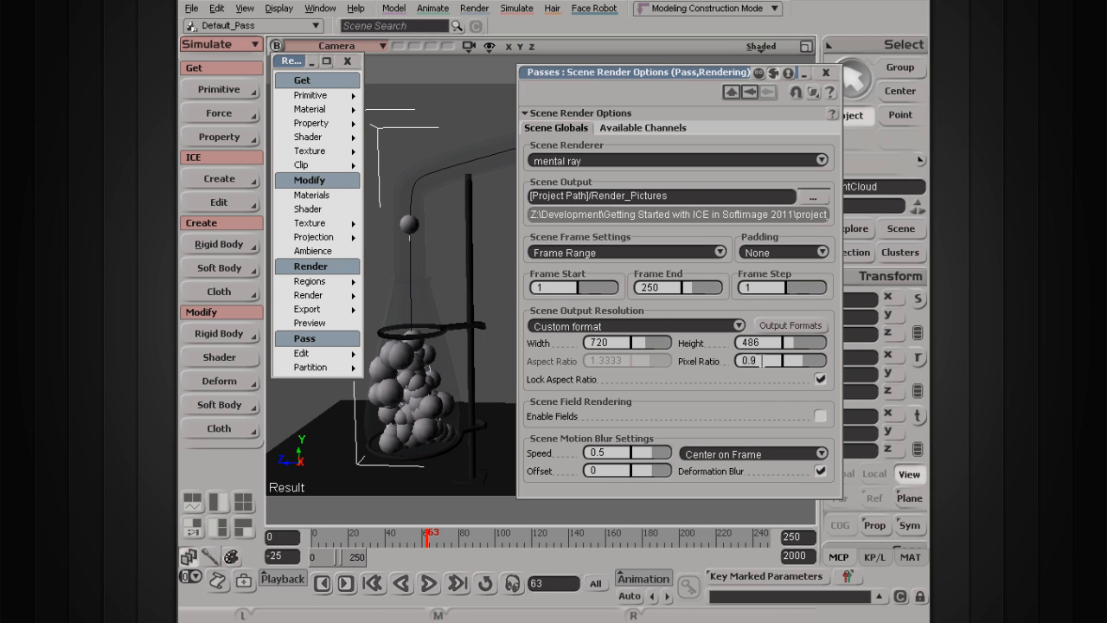
pyautogui.press('Return')
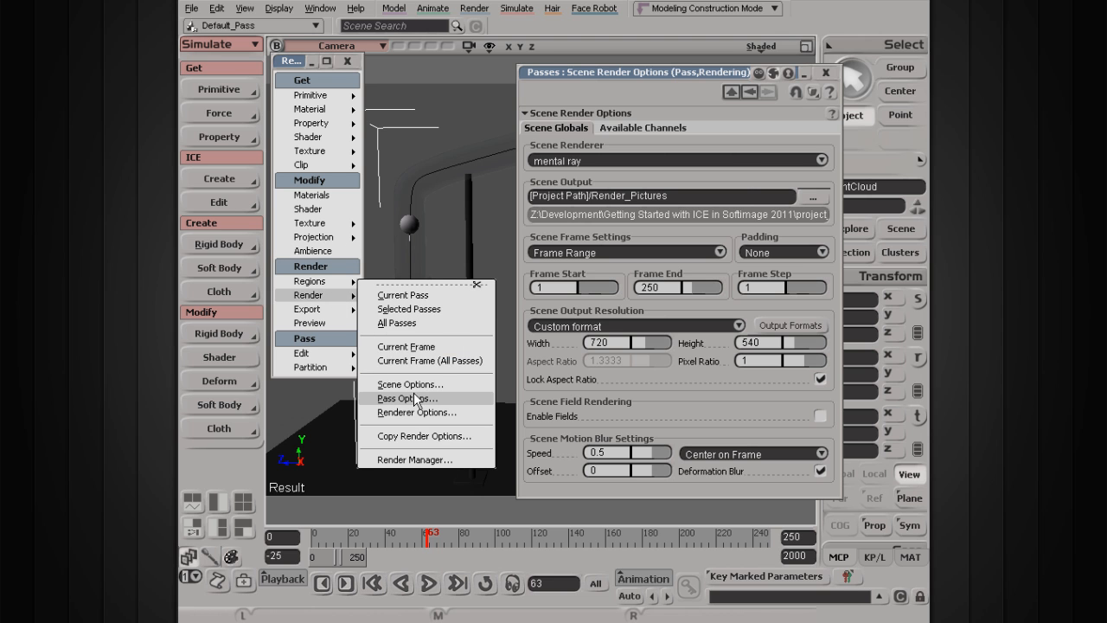
# Step: Open the default pass's options and set its Main render channel's output format to JPEG (.jpg)
pyautogui.click(409, 399)
pyautogui.moveTo(650, 76); pyautogui.dragTo(595, 12)
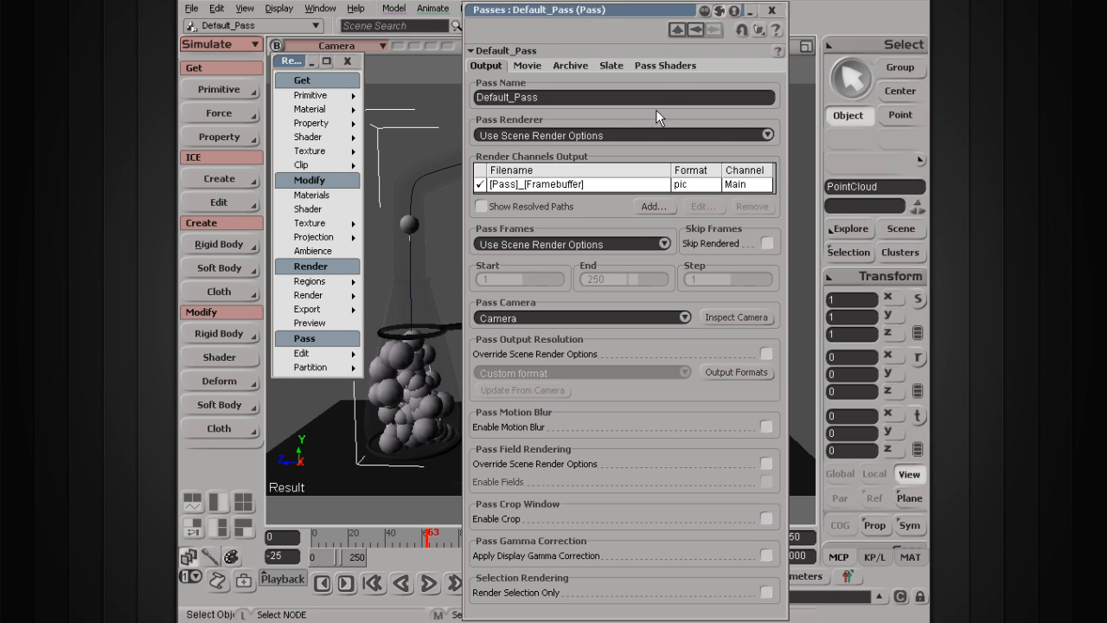
pyautogui.click(566, 185)
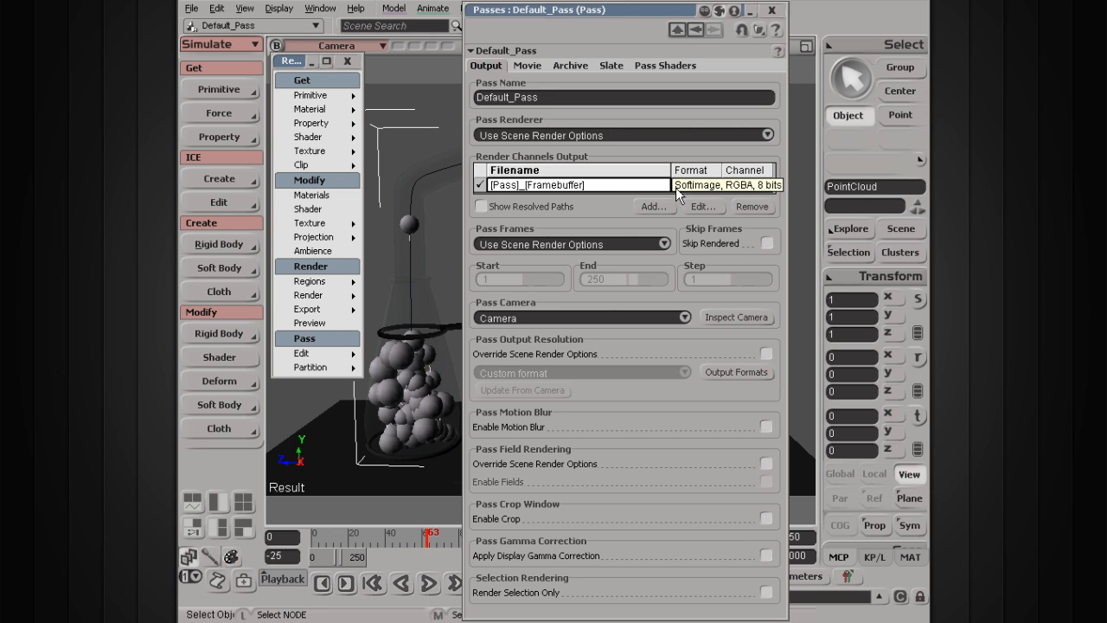
pyautogui.click(699, 206)
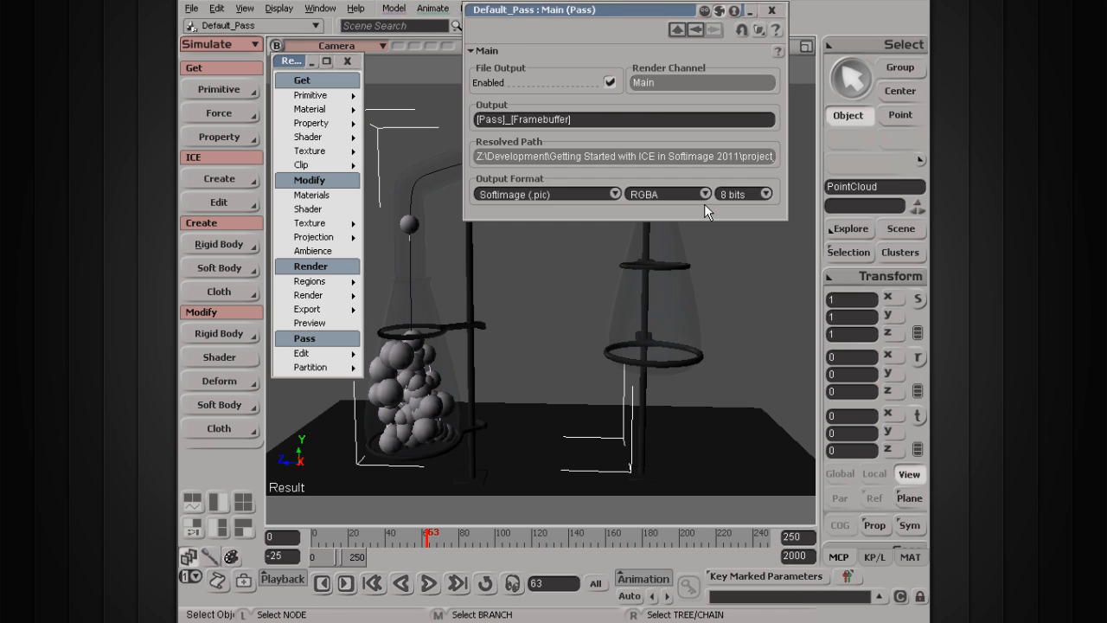
pyautogui.click(548, 192)
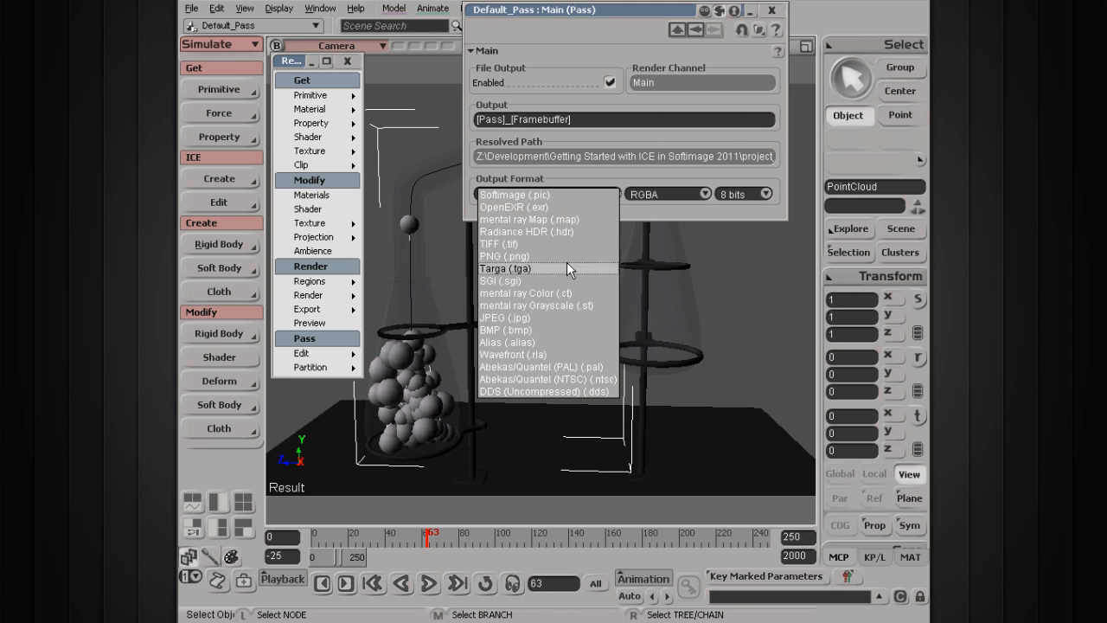
pyautogui.click(564, 315)
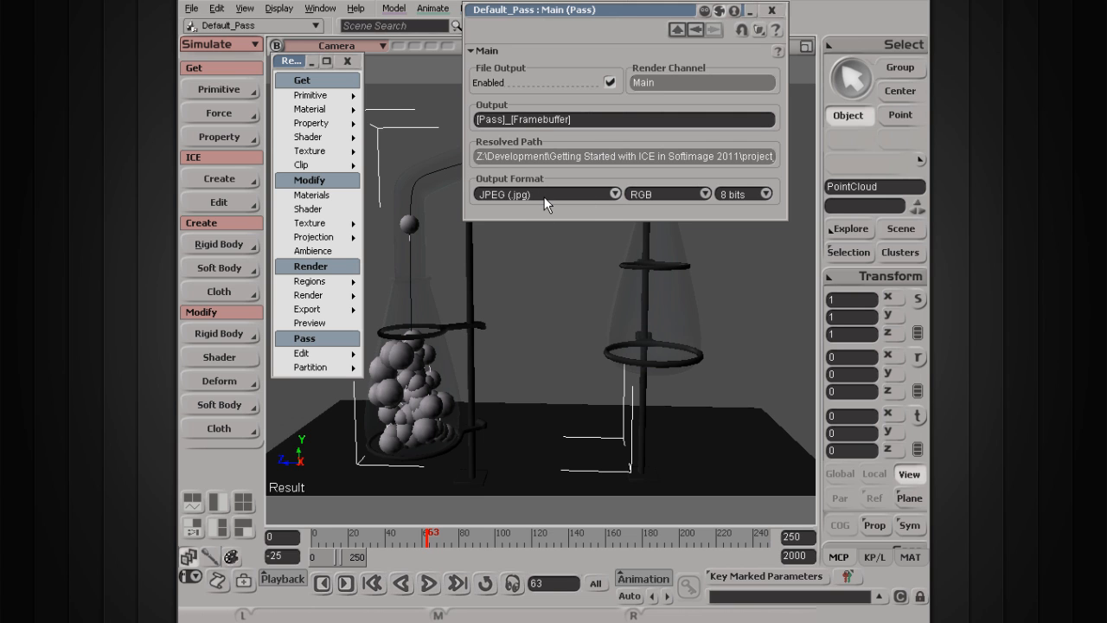
pyautogui.moveTo(580, 10); pyautogui.dragTo(562, 111)
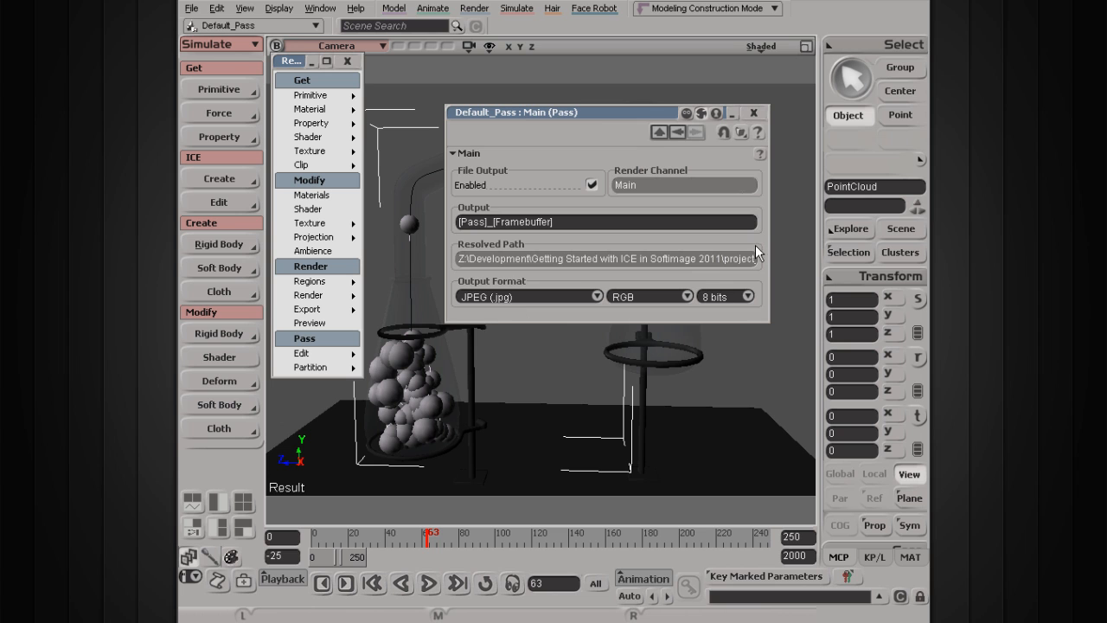
pyautogui.click(674, 133)
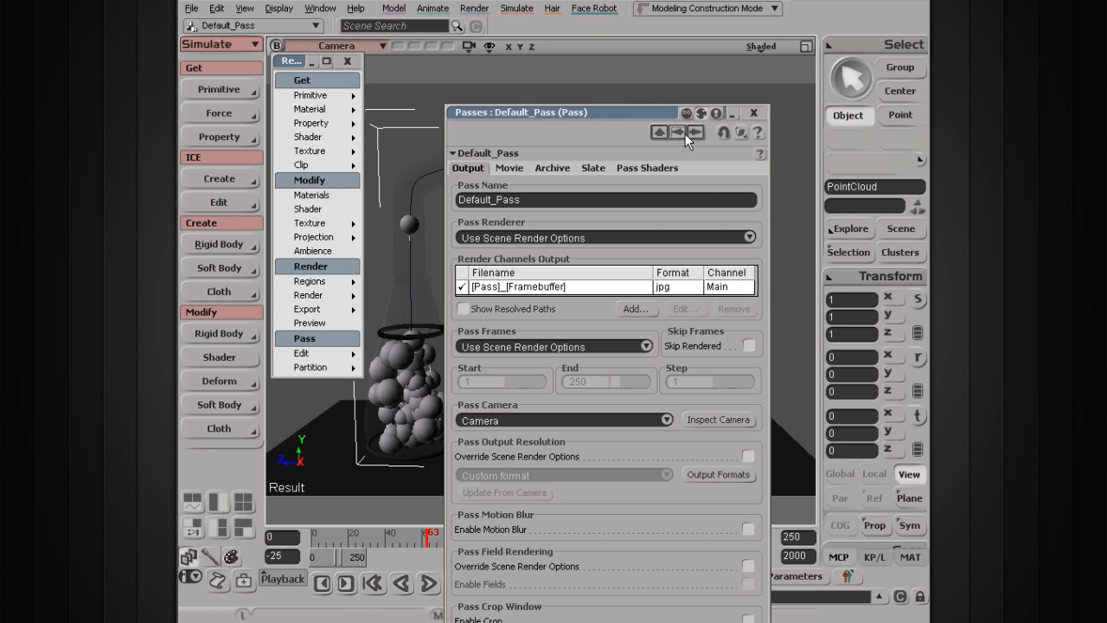
pyautogui.moveTo(601, 114); pyautogui.dragTo(624, 41)
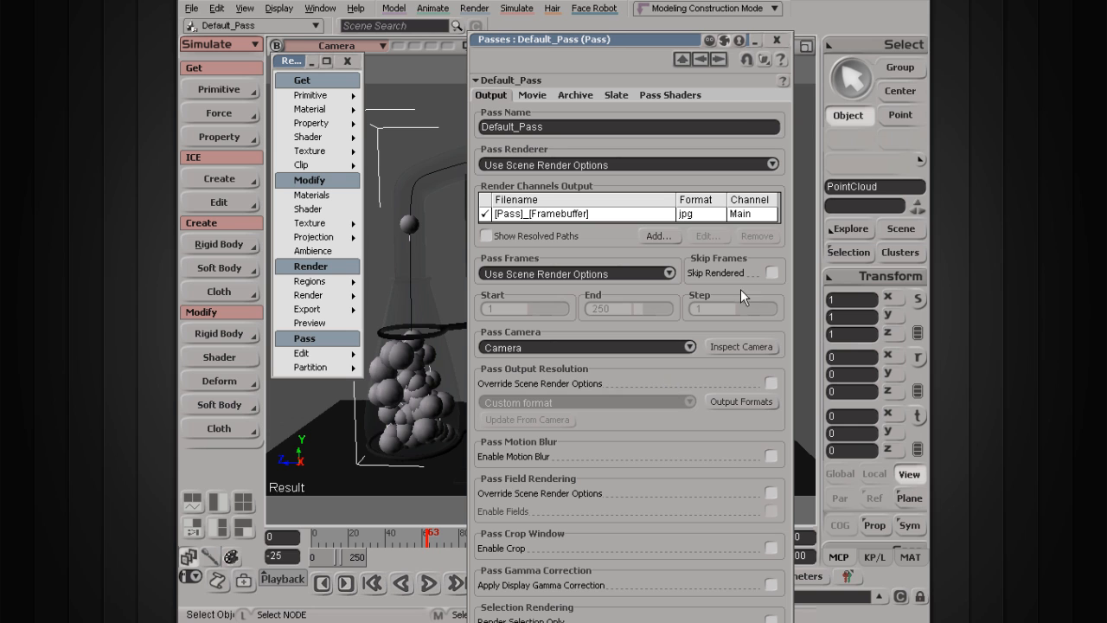
# Step: Review the mental ray renderer options, close them and render the current pass
pyautogui.moveTo(308, 296)
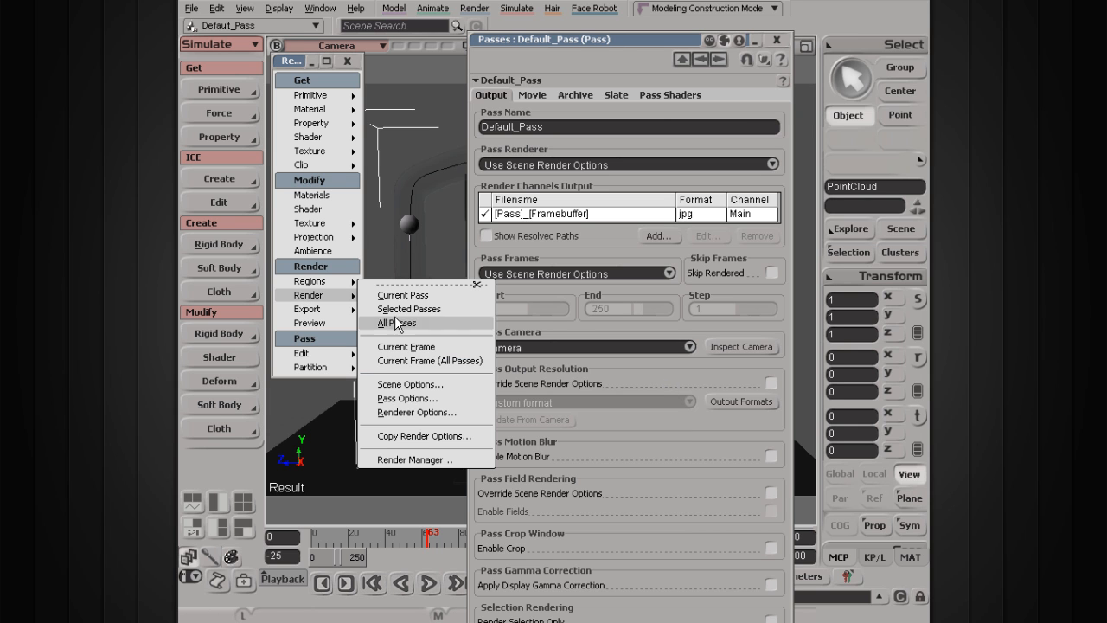
pyautogui.click(411, 410)
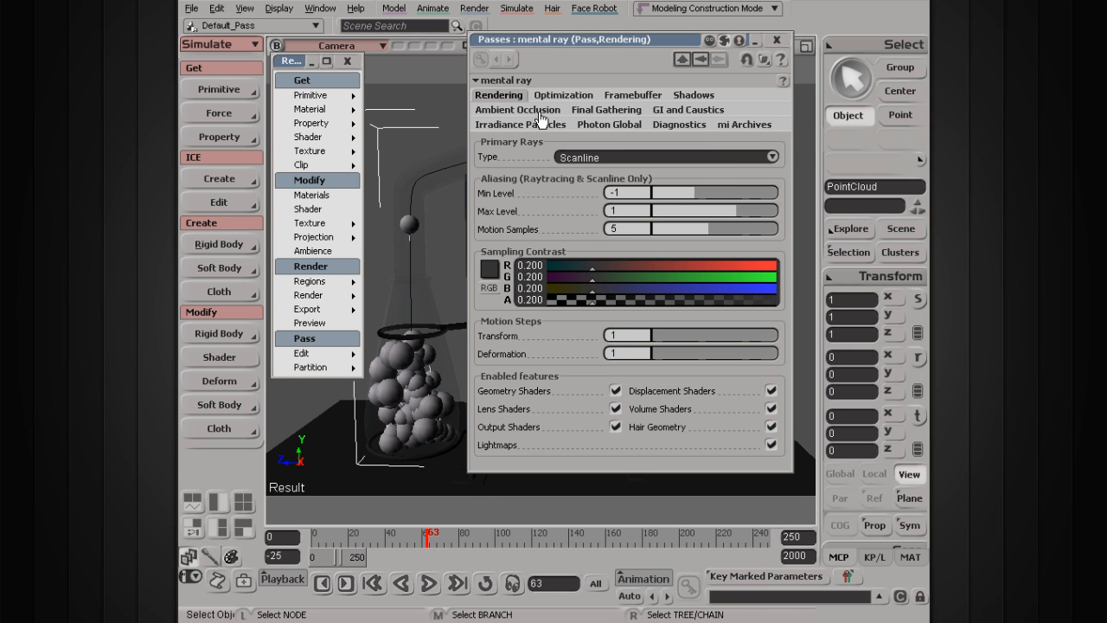
pyautogui.click(775, 40)
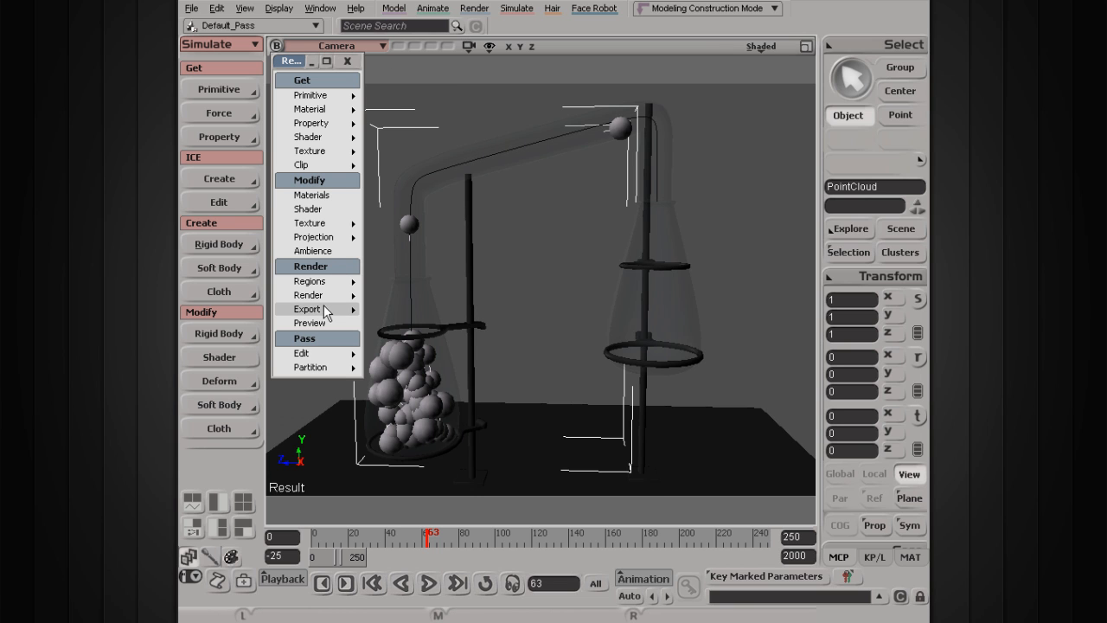
pyautogui.moveTo(325, 295)
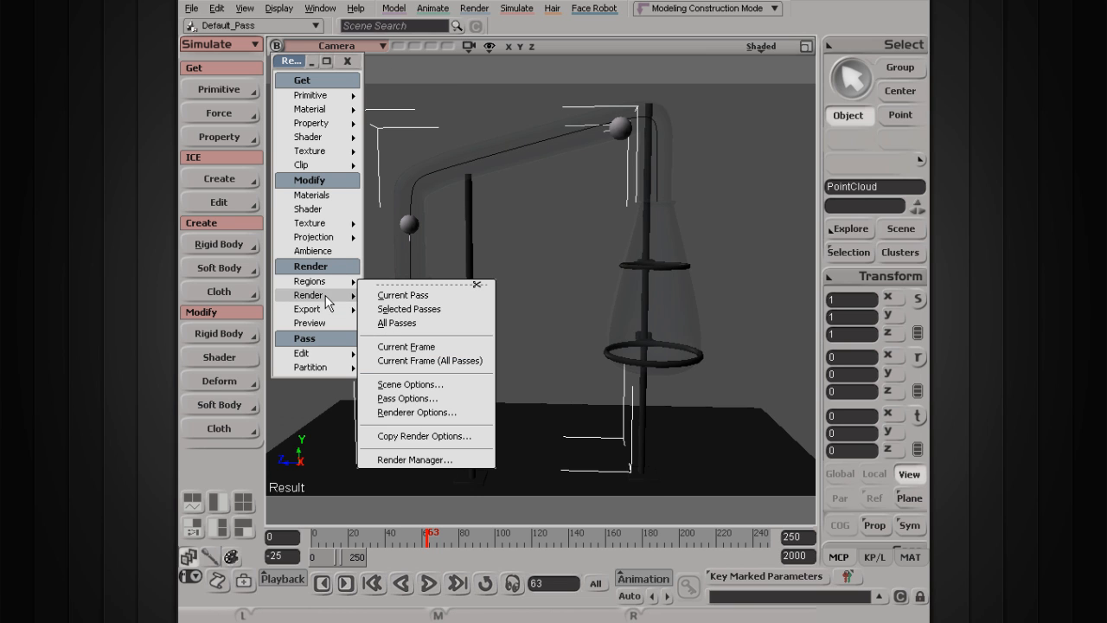
pyautogui.click(428, 296)
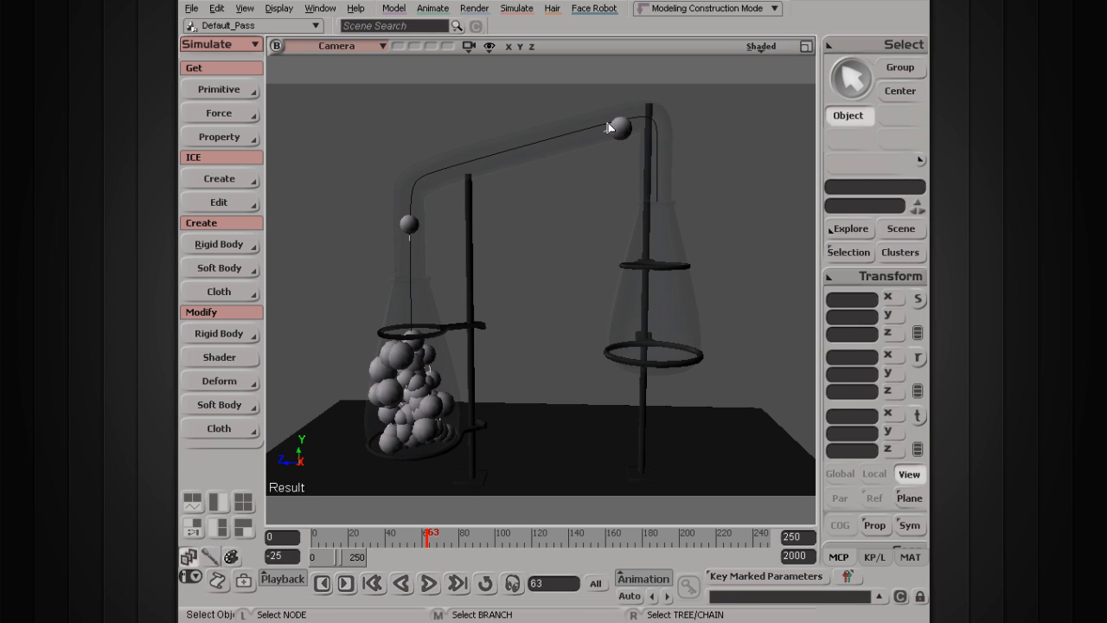
# Step: Select the PointCloud among the overlapping objects at the sphere near the tube's upper bend
pyautogui.click(618, 130)
pyautogui.moveTo(605, 106); pyautogui.dragTo(647, 145)
pyautogui.rightClick(619, 224)
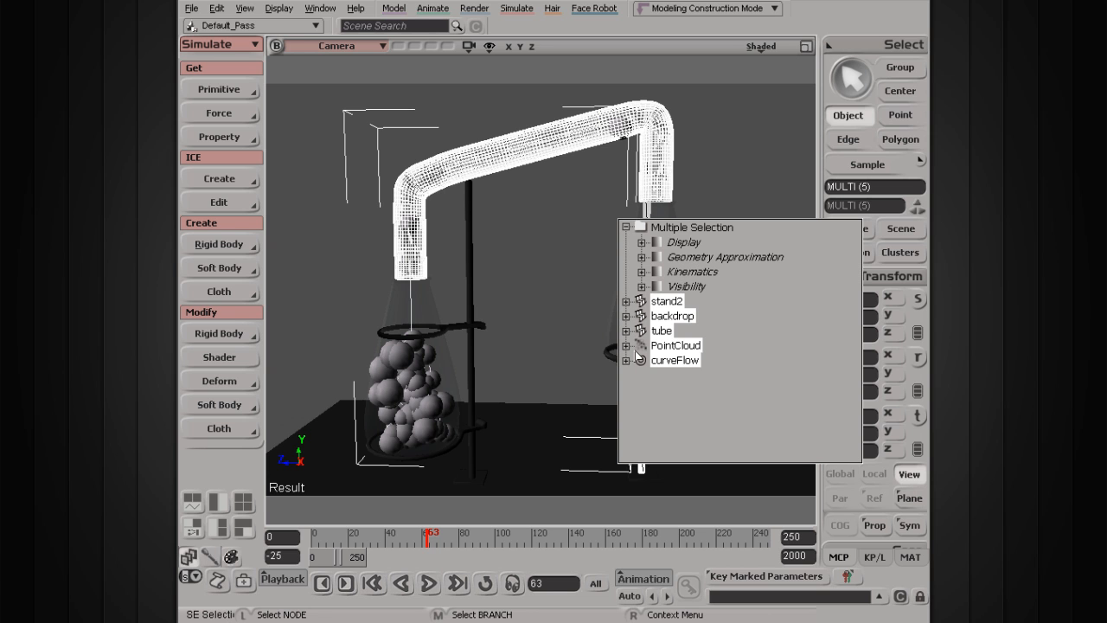
pyautogui.click(688, 348)
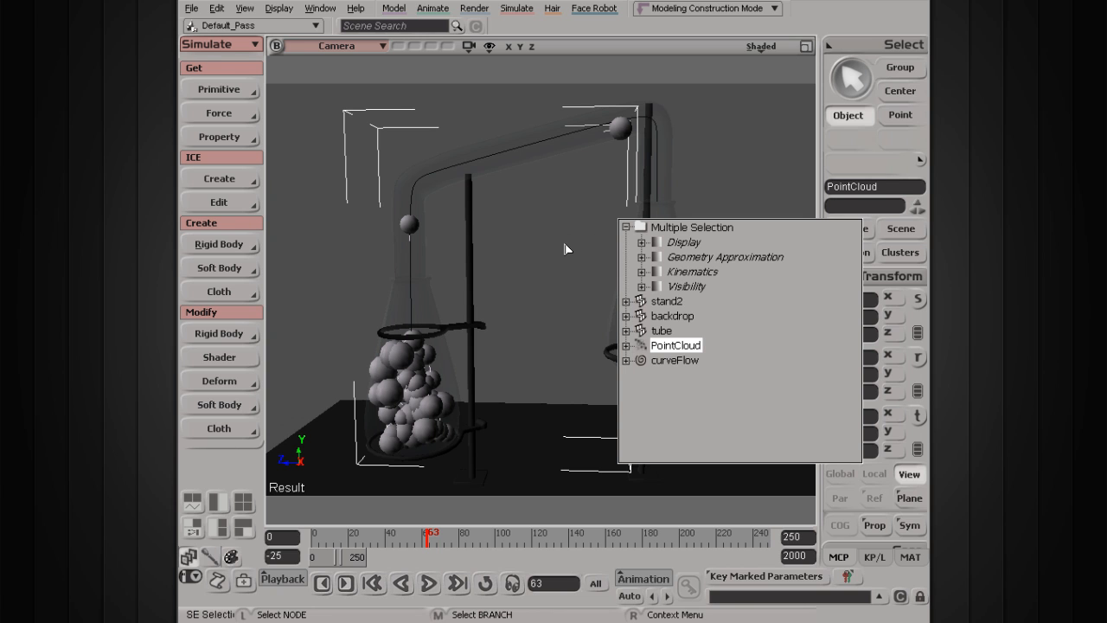
# Step: Open the point cloud's Render Tree, reposition it and enlarge it to show the full list of particle shaders
pyautogui.press('7')
pyautogui.click(405, 473)
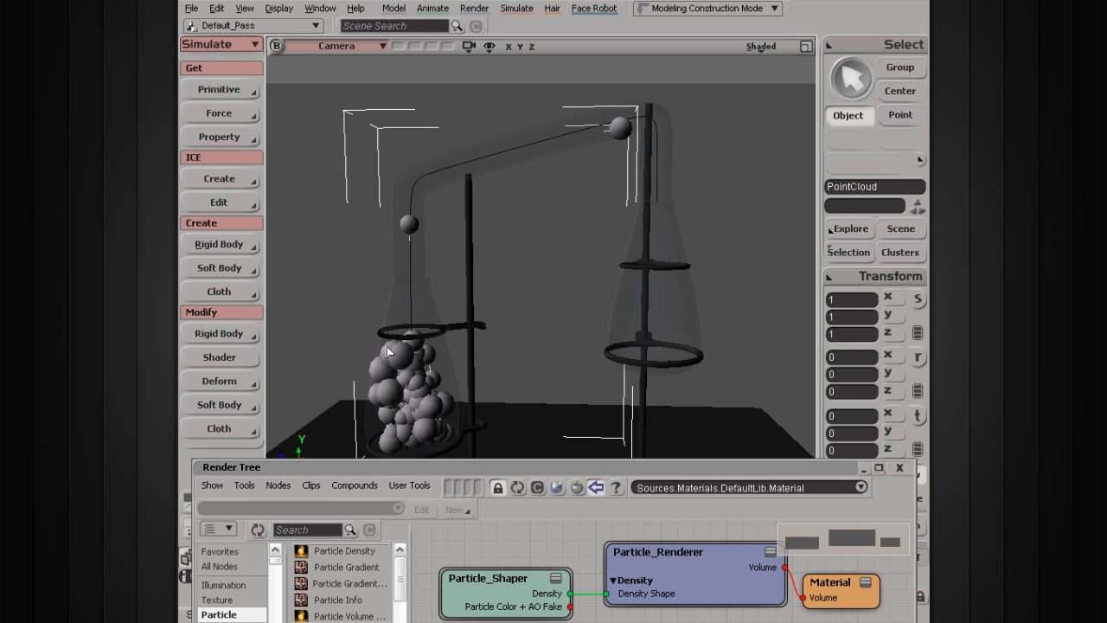
pyautogui.moveTo(477, 464); pyautogui.dragTo(465, 300)
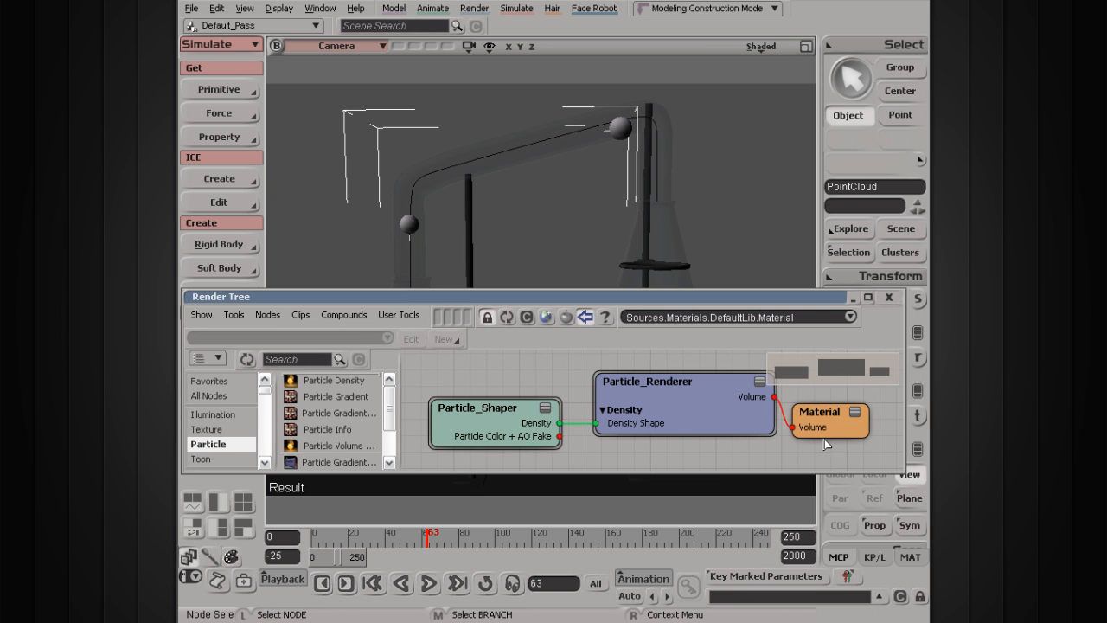
pyautogui.moveTo(896, 472); pyautogui.dragTo(924, 550)
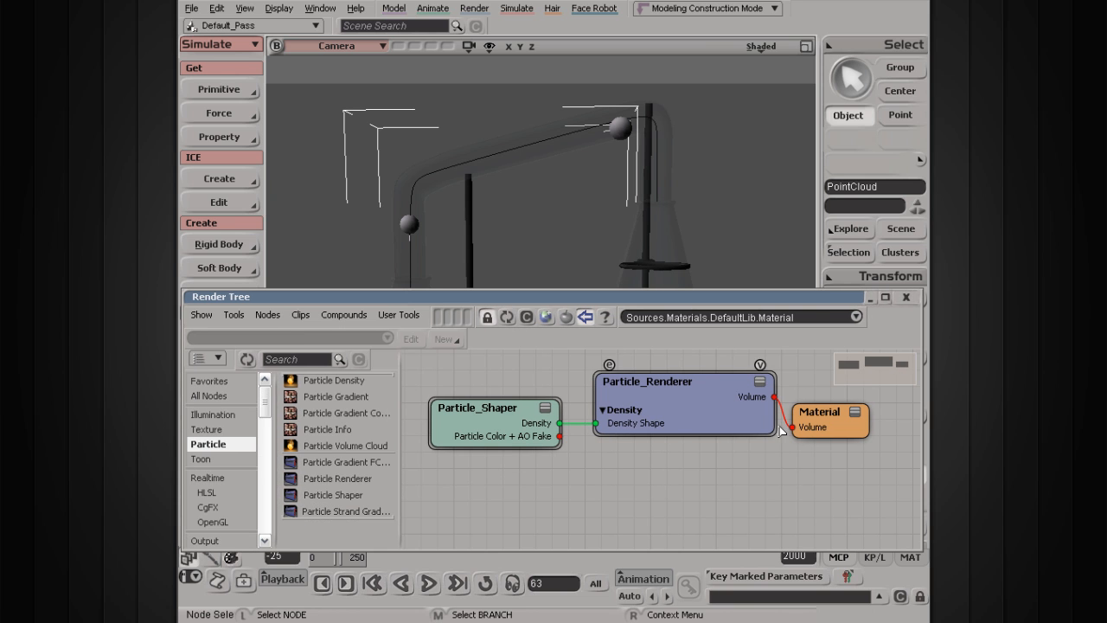
# Step: Open the Particle_Renderer node's Volume Rendering settings, moving the Render Tree and property window clear of the scene
pyautogui.doubleClick(647, 397)
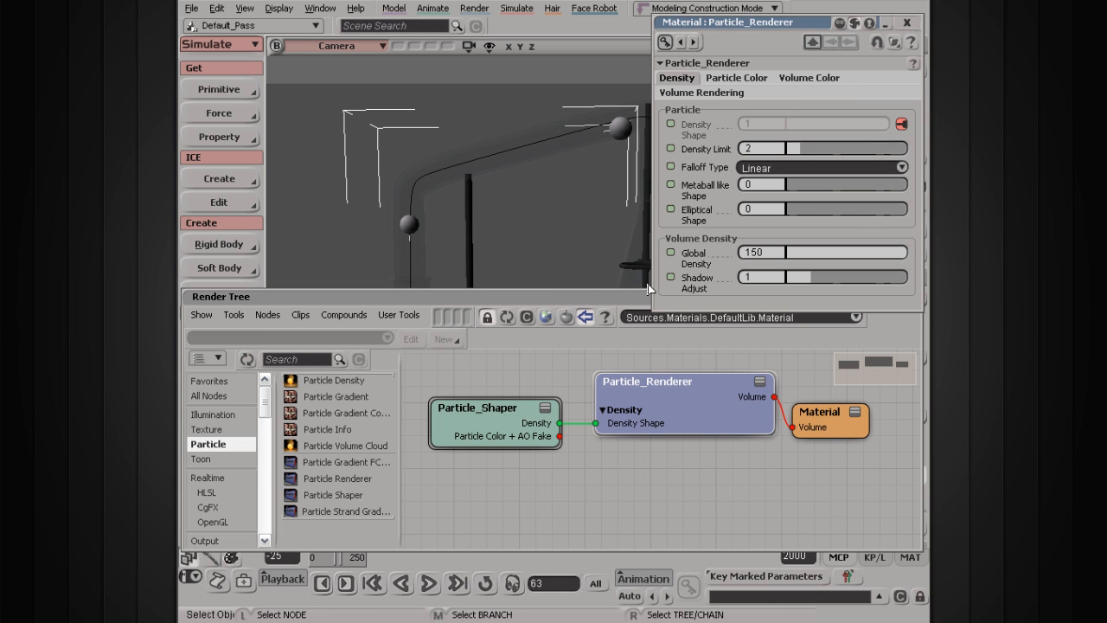
pyautogui.doubleClick(589, 294)
pyautogui.moveTo(570, 295); pyautogui.dragTo(574, 597)
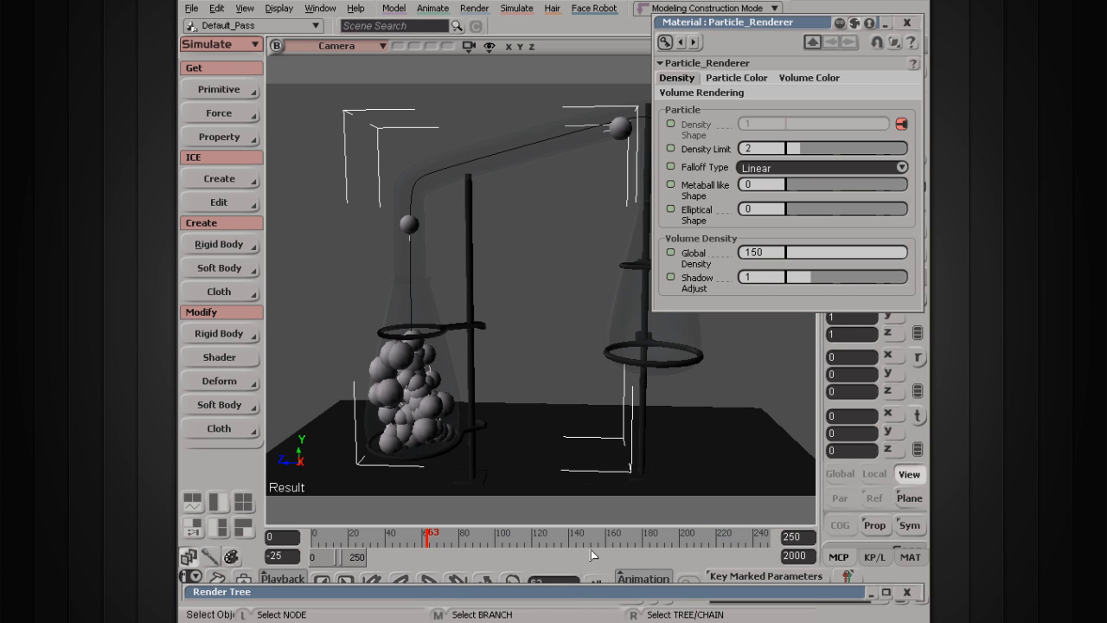
pyautogui.click(703, 95)
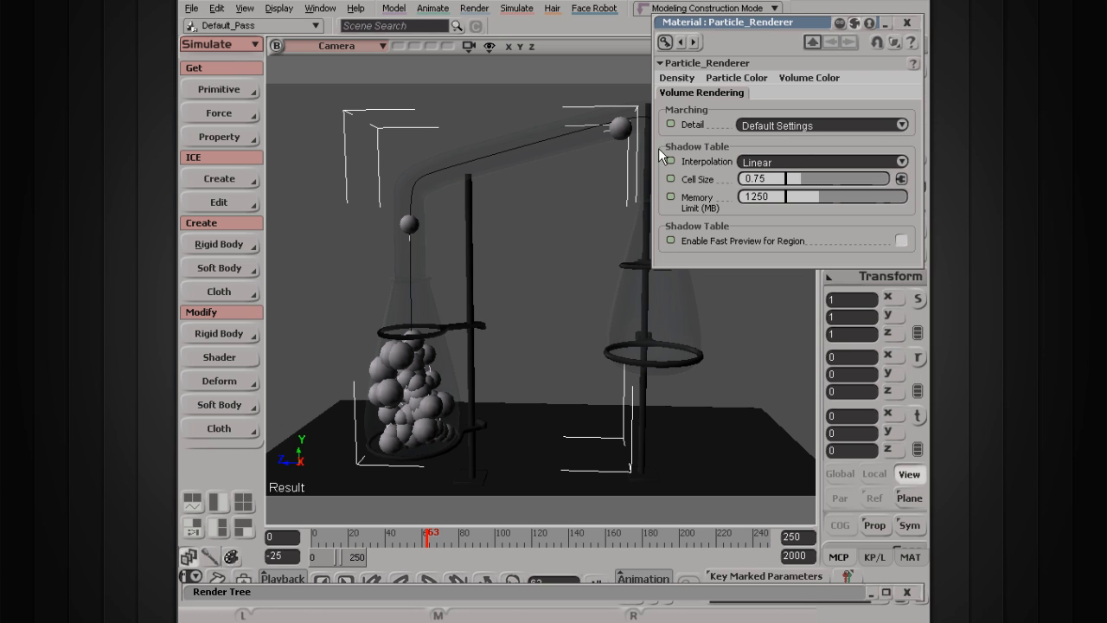
pyautogui.moveTo(772, 22); pyautogui.dragTo(782, 117)
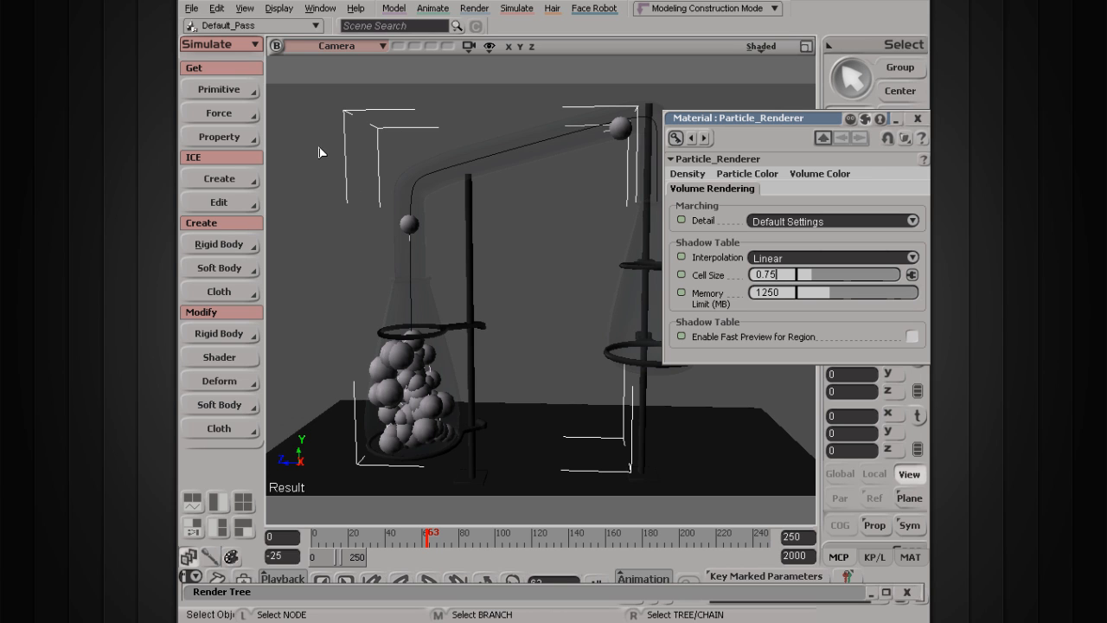
# Step: Draw a render region around the vertical tube above the stoppered flask and restore the Particle_Renderer properties
pyautogui.moveTo(349, 145); pyautogui.dragTo(485, 280)
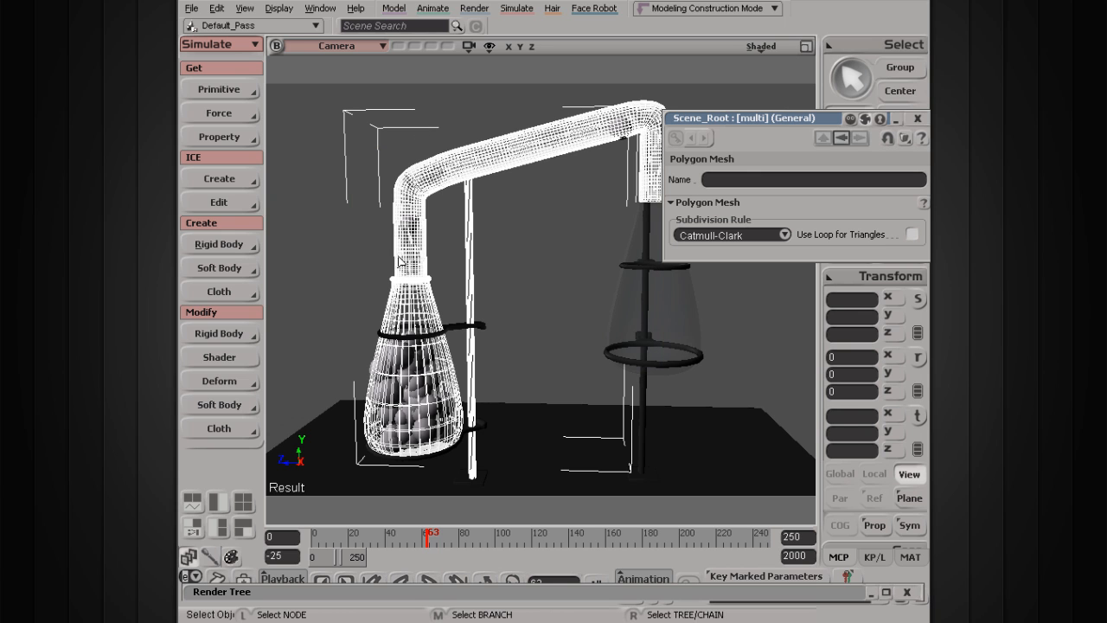
pyautogui.press('q')
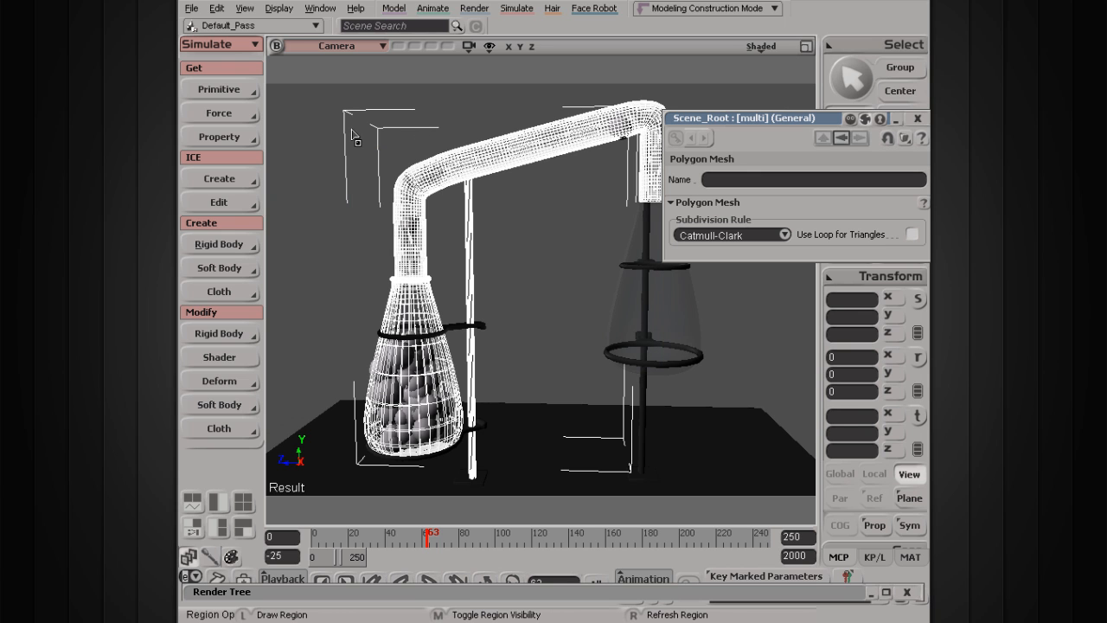
pyautogui.moveTo(349, 124); pyautogui.dragTo(501, 295)
pyautogui.click(844, 139)
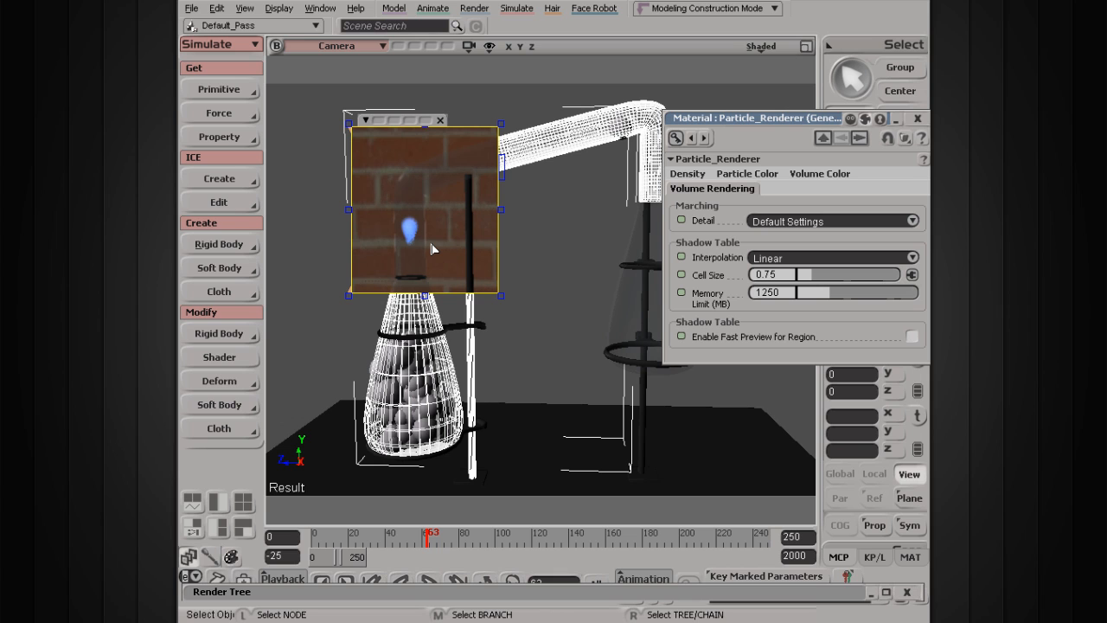
# Step: Try a shadow table cell size of 0.375, then set it to 0.1
pyautogui.click(803, 277)
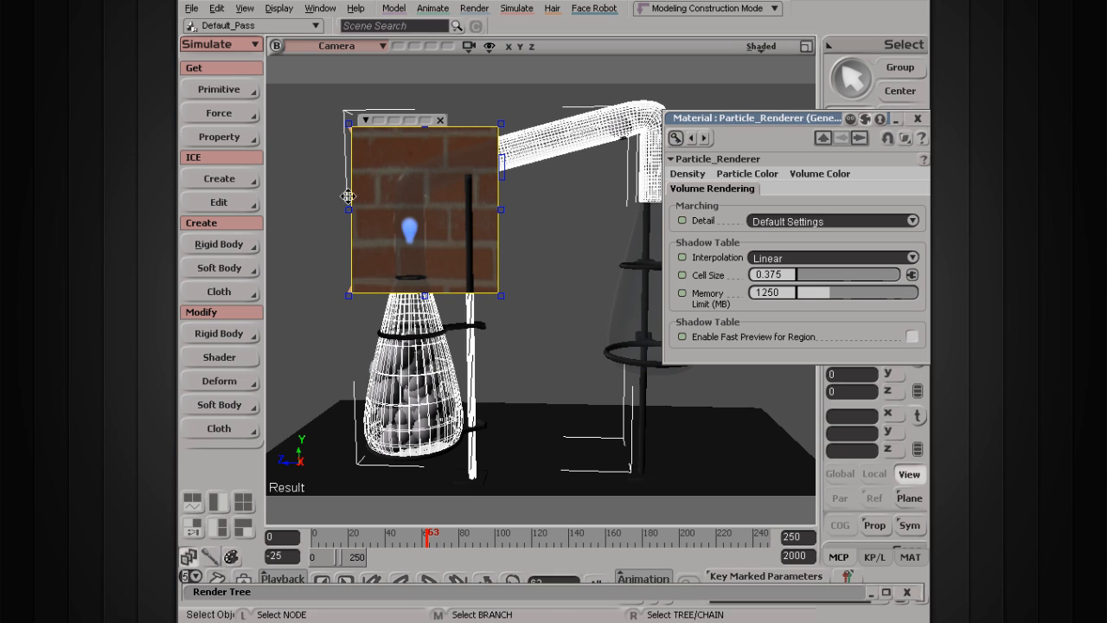
pyautogui.click(778, 272)
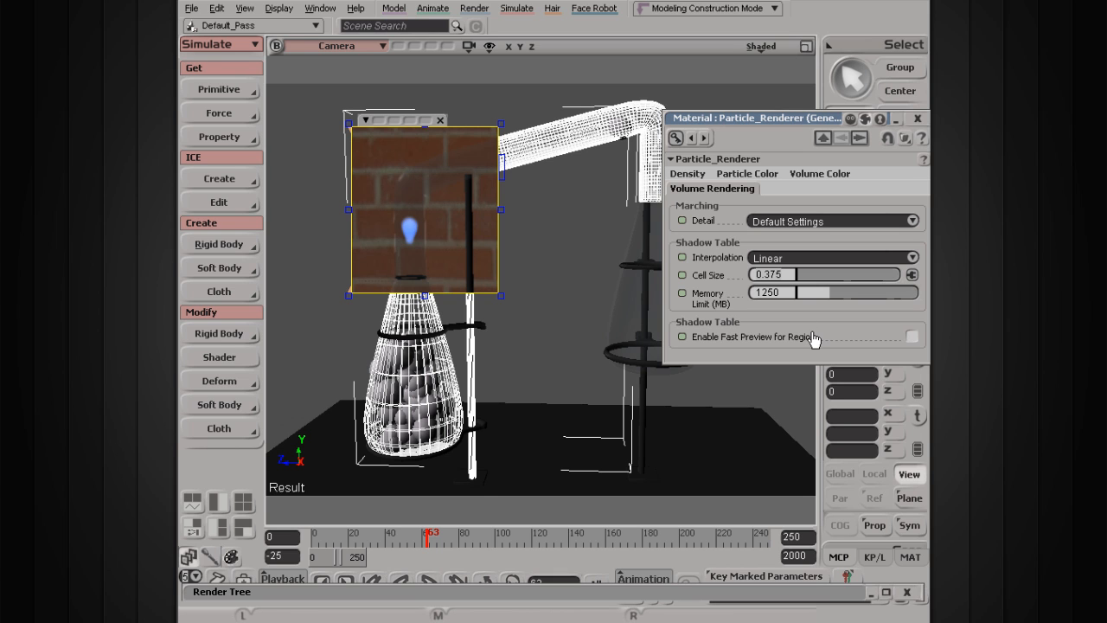
pyautogui.press('BackSpace')
pyautogui.press('BackSpace')
pyautogui.press('BackSpace')
pyautogui.press('BackSpace')
pyautogui.press('BackSpace')
pyautogui.write('.1')
pyautogui.press('Return')
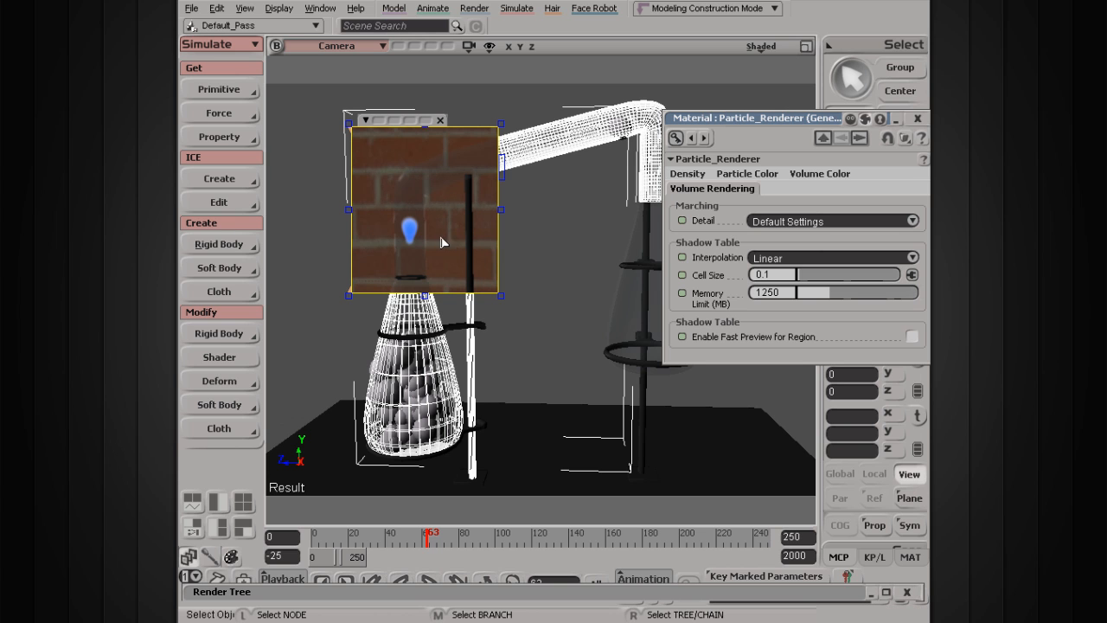
# Step: Extend the render region down over the particle-filled flask and keep the shadow table interpolation at Linear
pyautogui.moveTo(426, 295); pyautogui.dragTo(424, 471)
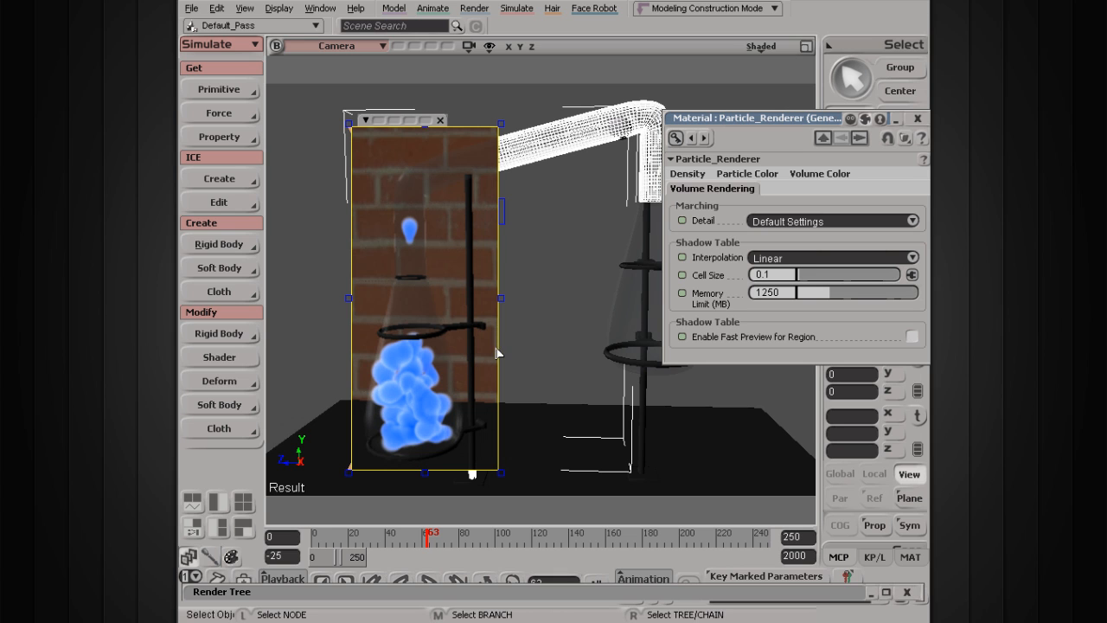
pyautogui.click(786, 275)
pyautogui.click(794, 259)
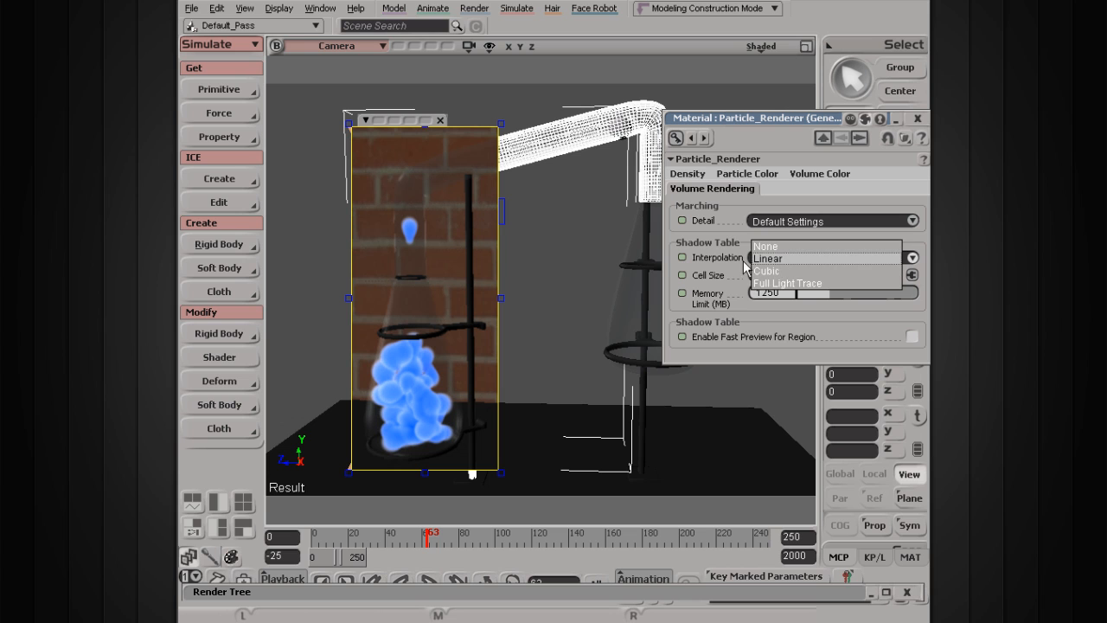
pyautogui.click(795, 260)
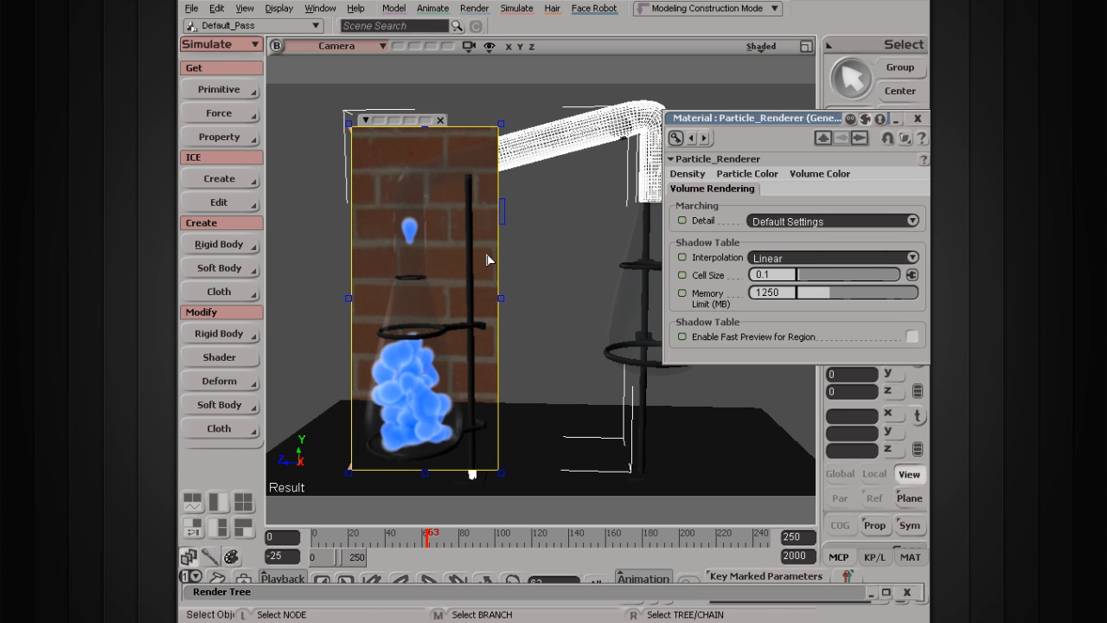
# Step: Frame the particle drop closely in the render region and try shadow table cell sizes of 1.018 and 0.498
pyautogui.scroll(2, 356, 183)
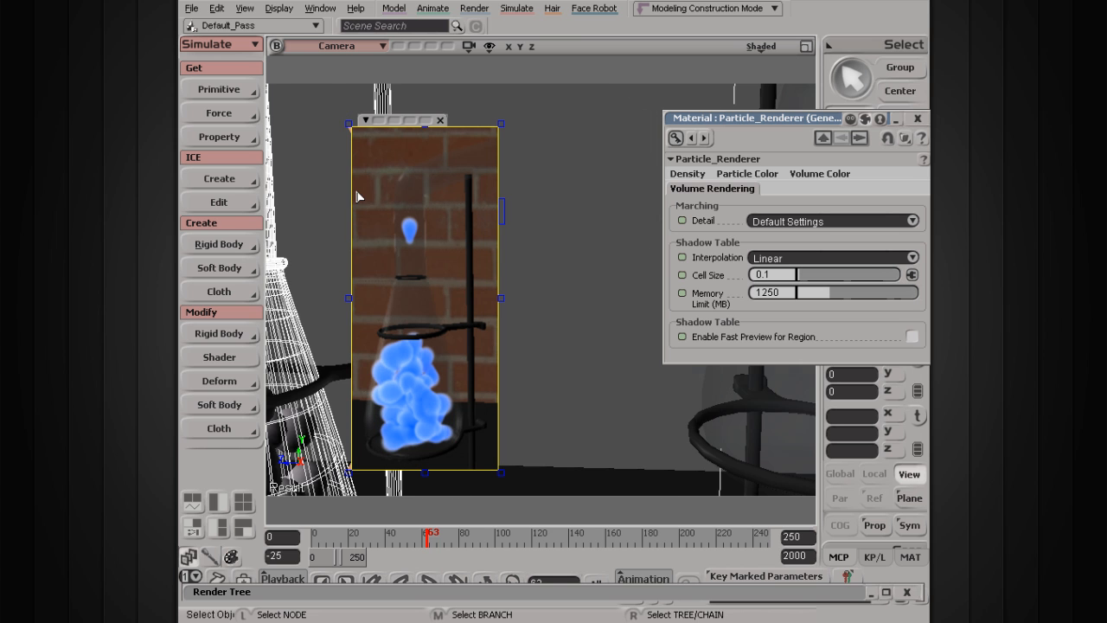
pyautogui.press('s')
pyautogui.moveTo(309, 158); pyautogui.dragTo(442, 225)
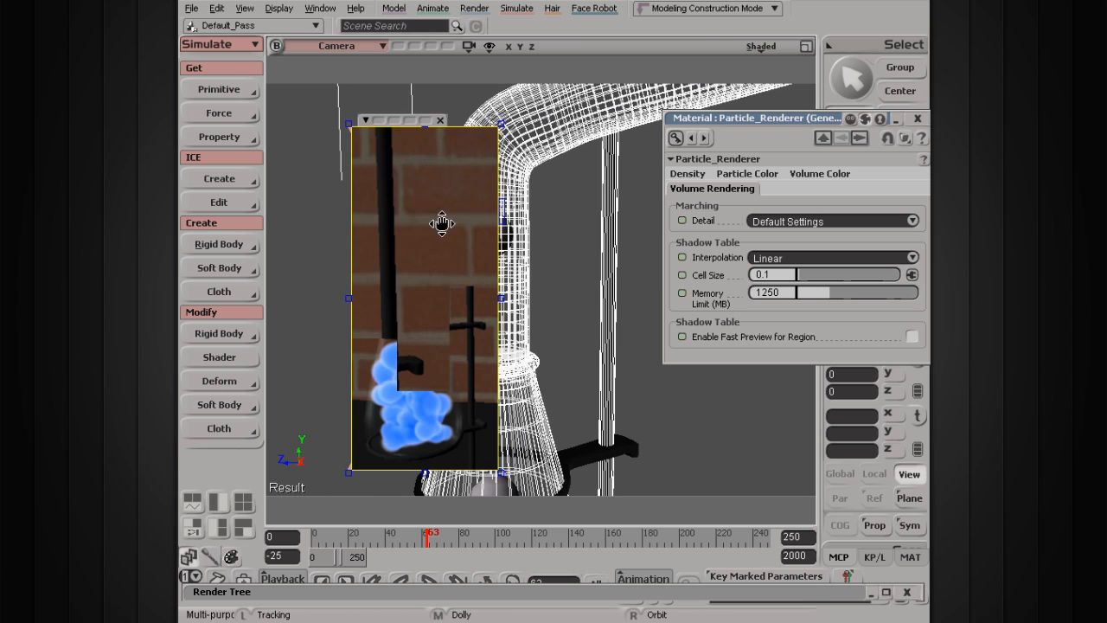
pyautogui.moveTo(616, 262); pyautogui.dragTo(573, 244)
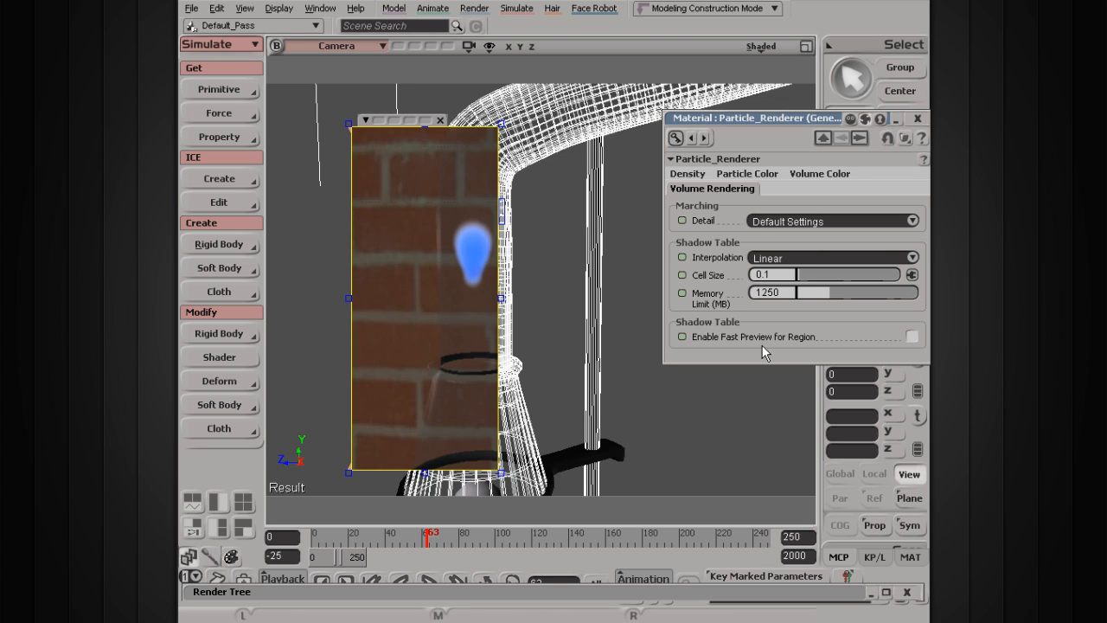
pyautogui.click(805, 275)
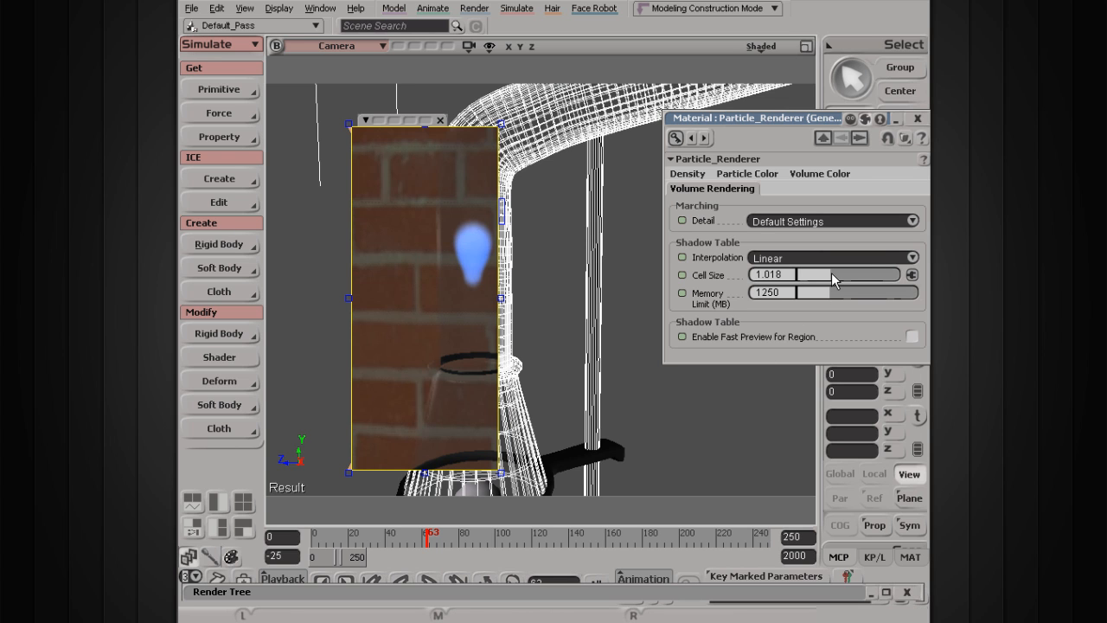
pyautogui.click(822, 275)
pyautogui.click(814, 277)
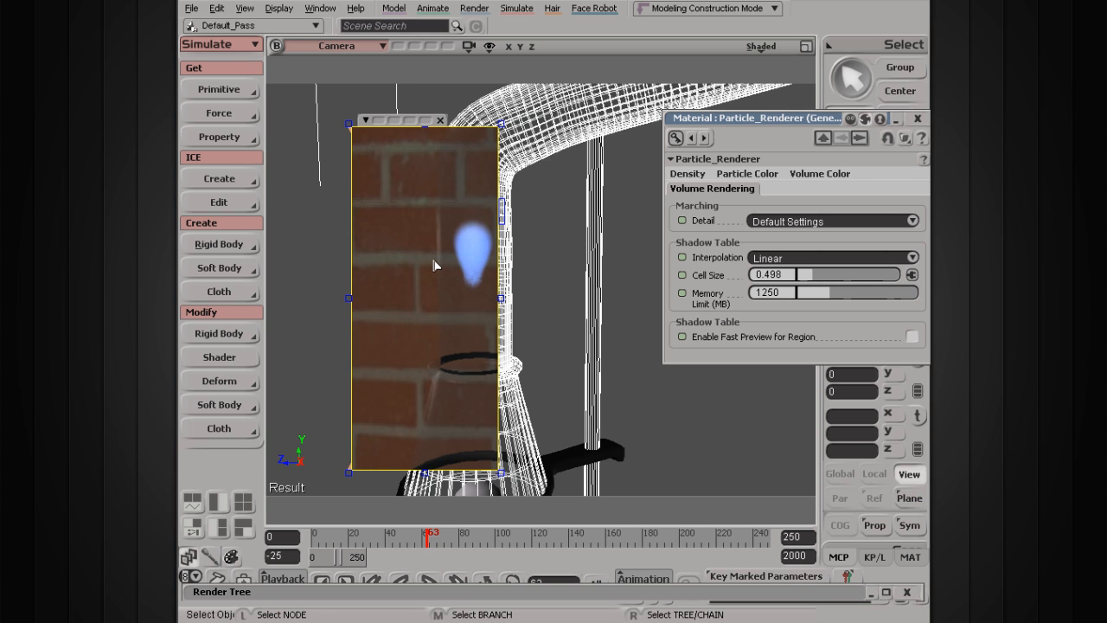
# Step: Keep the shadow table interpolation at Linear and set the cell size to 0.1
pyautogui.click(761, 258)
pyautogui.click(776, 259)
pyautogui.click(769, 259)
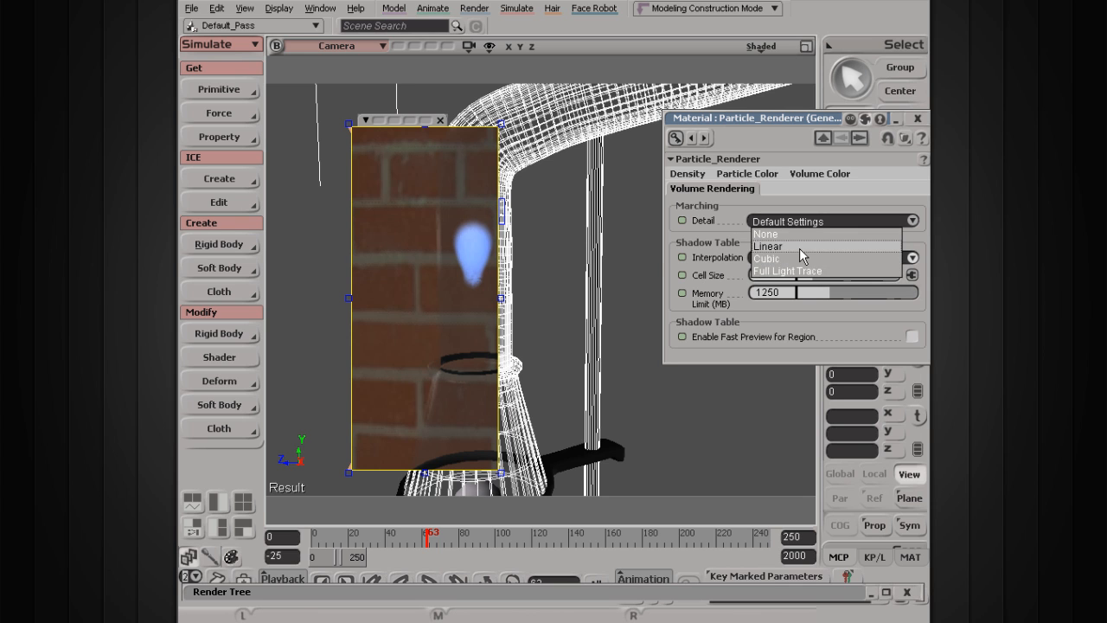
pyautogui.click(759, 273)
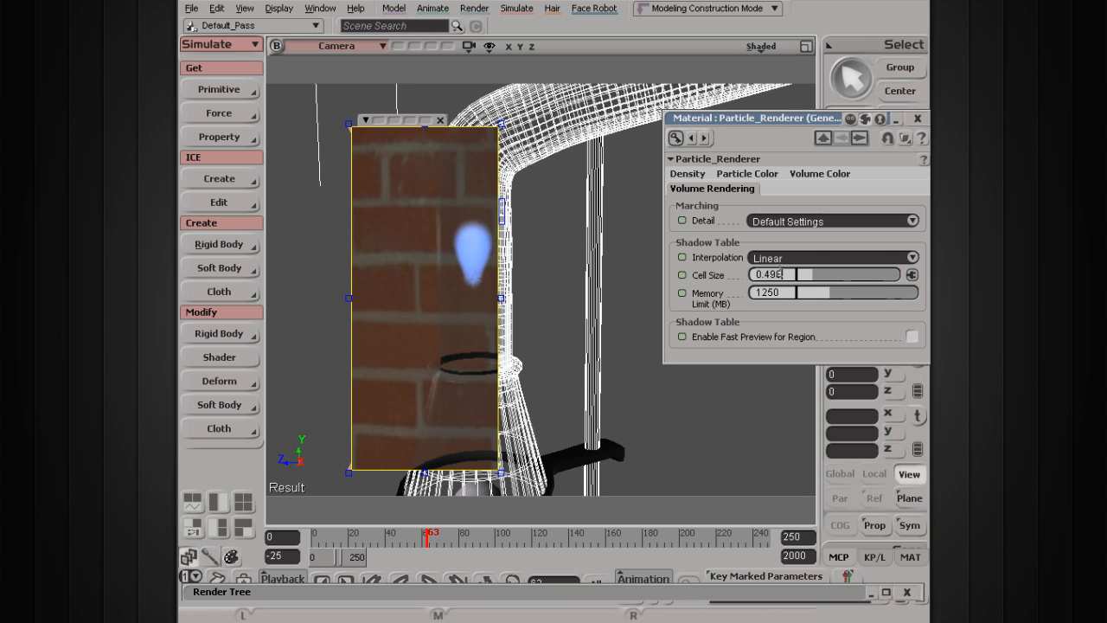
pyautogui.press('BackSpace')
pyautogui.press('BackSpace')
pyautogui.press('BackSpace')
pyautogui.press('BackSpace')
pyautogui.press('BackSpace')
pyautogui.write('.1')
pyautogui.press('Return')
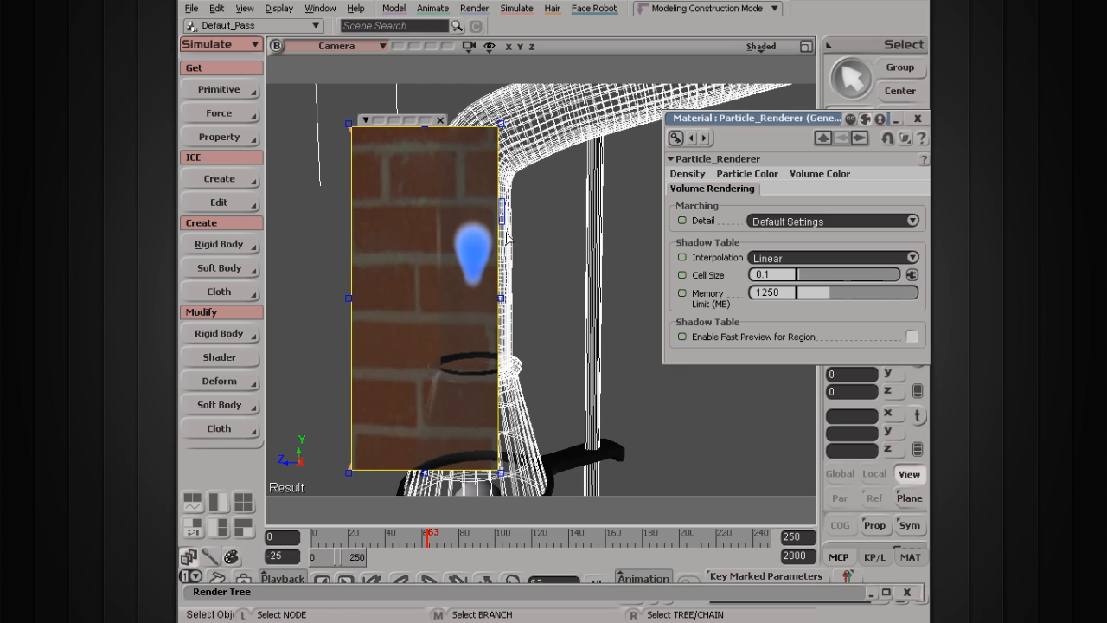
# Step: Reframe the camera to show the flasks, connecting tube and stands, and start a full render of the scene
pyautogui.scroll(-2, 573, 350)
pyautogui.scroll(-1, 554, 349)
pyautogui.press('s')
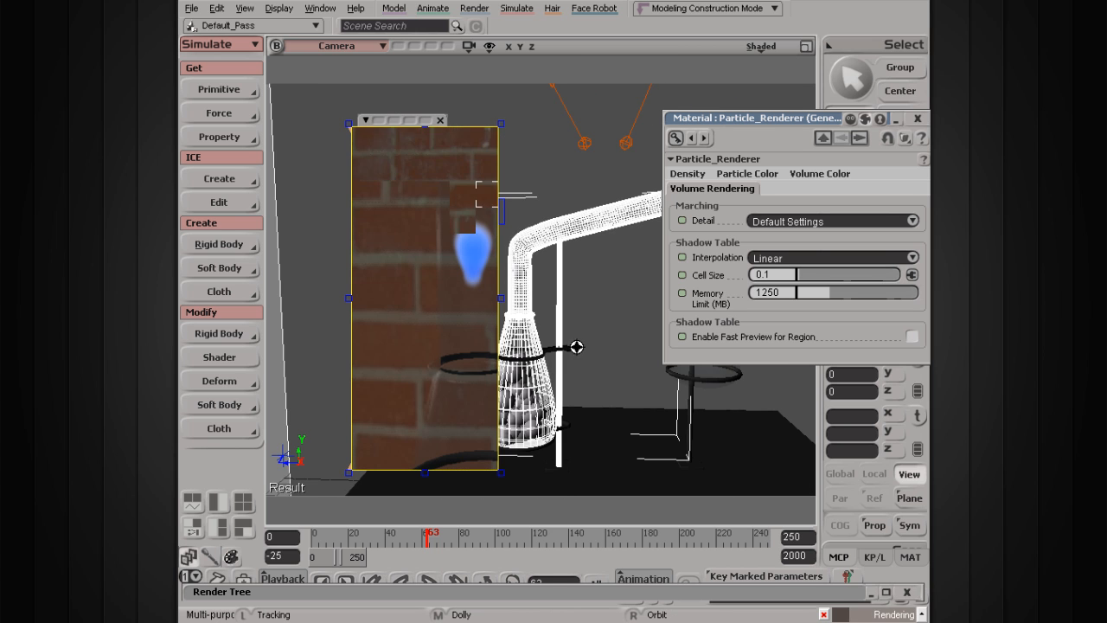
pyautogui.moveTo(577, 347); pyautogui.dragTo(526, 320)
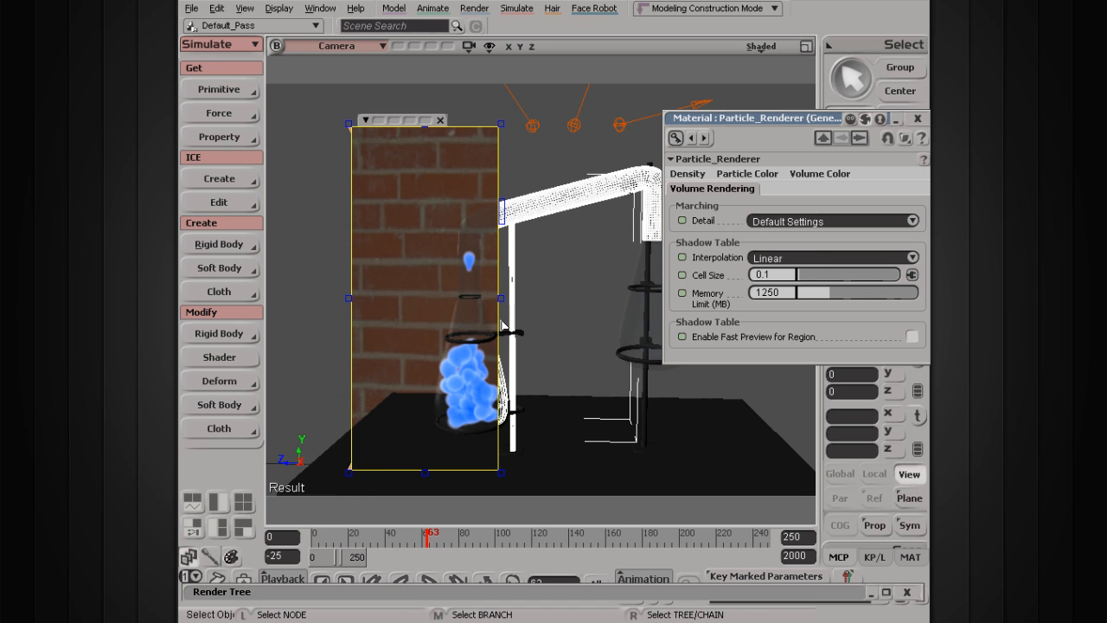
pyautogui.click(794, 273)
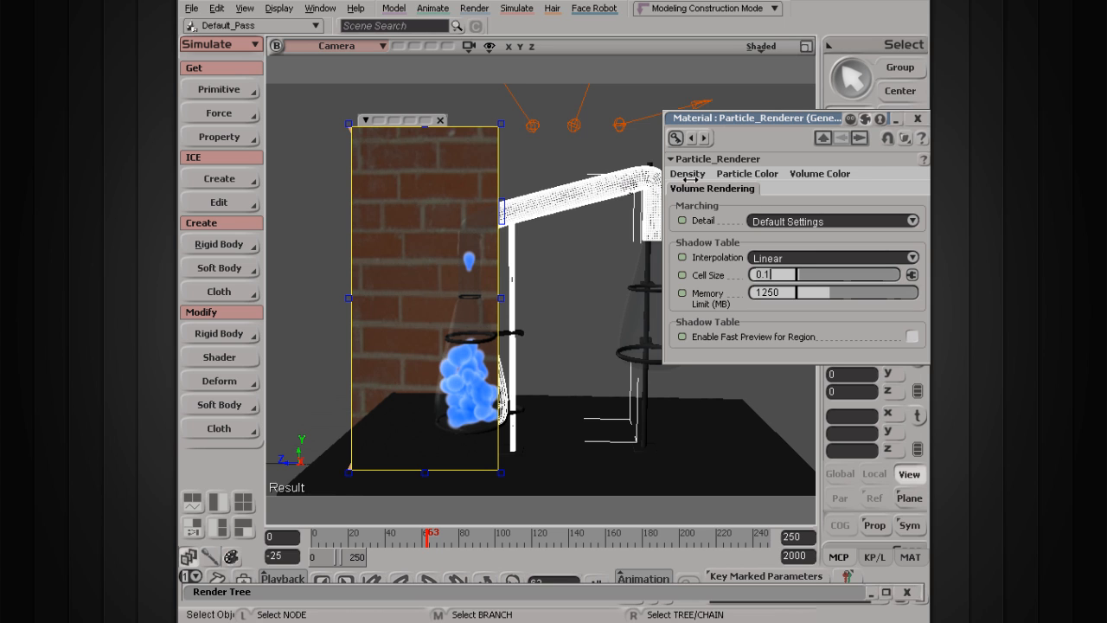
pyautogui.click(474, 8)
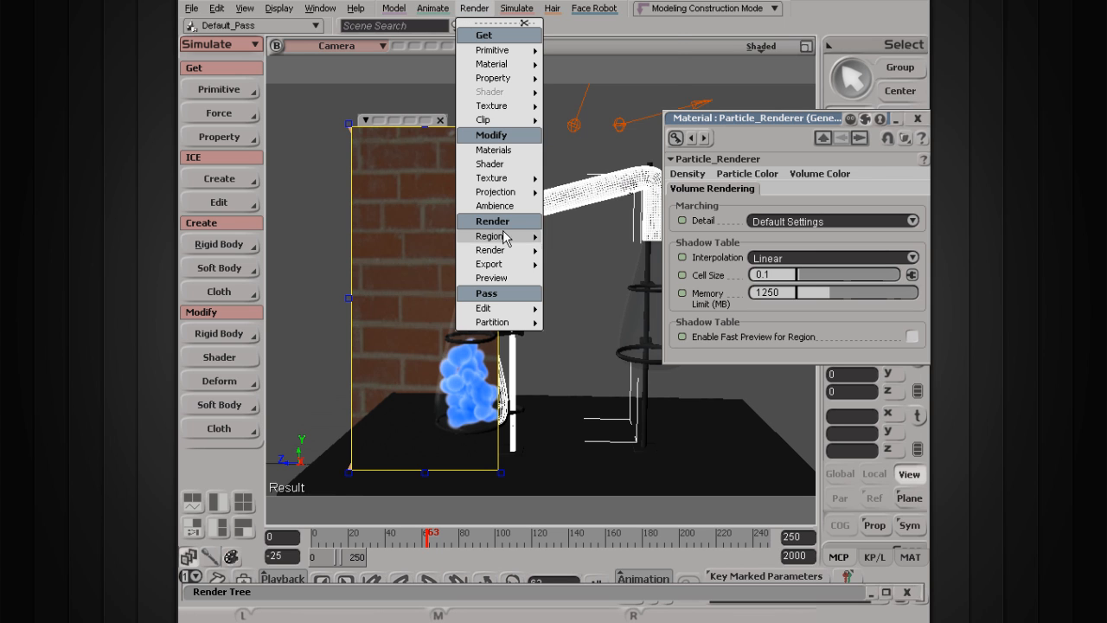
pyautogui.moveTo(506, 253)
pyautogui.click(588, 253)
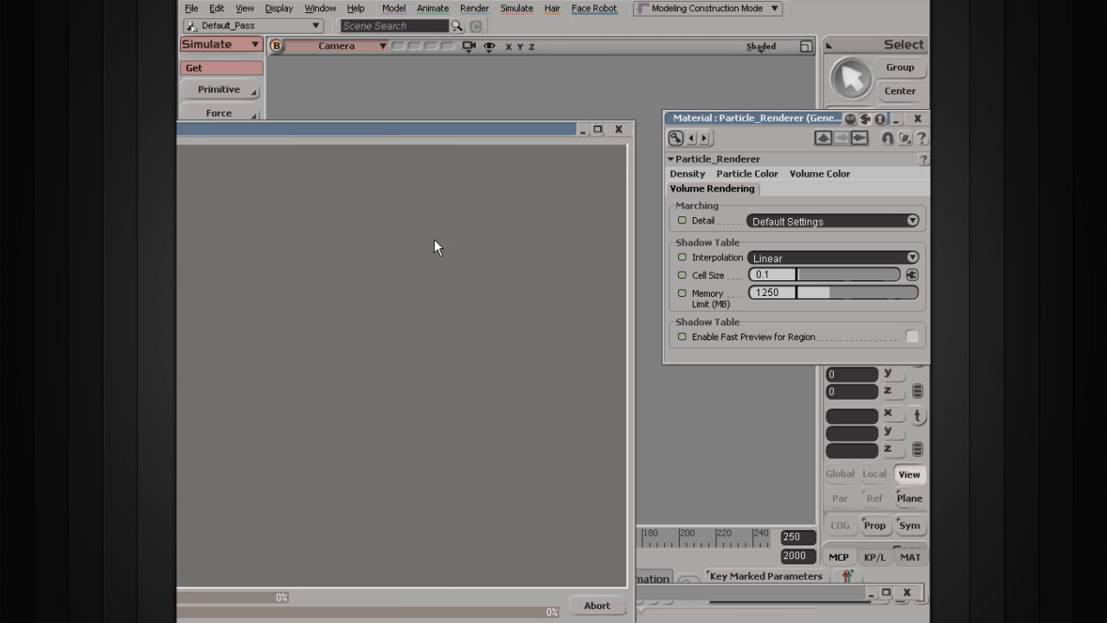